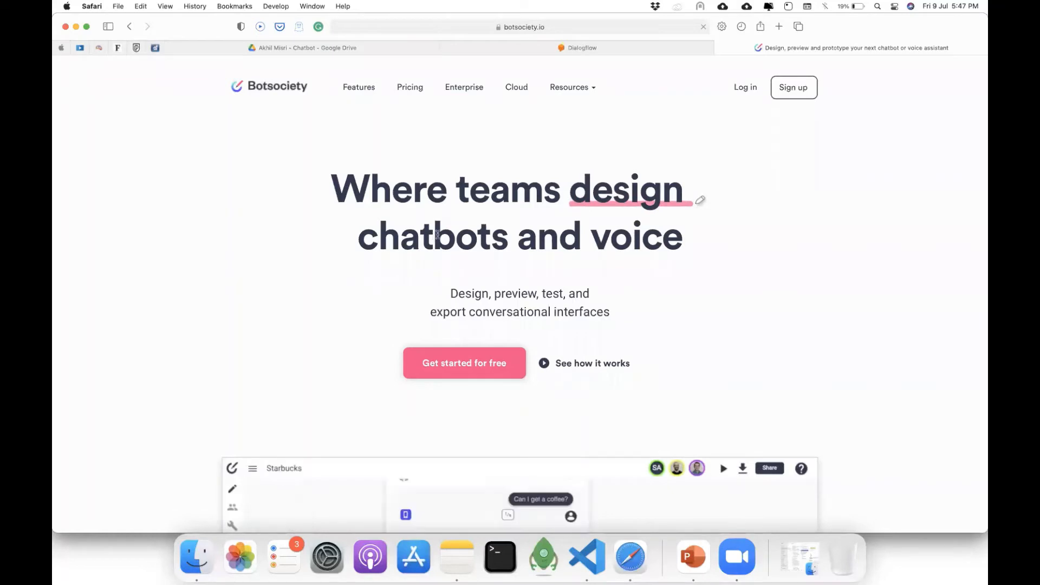
Sign in to Botsociety with the saved account e-mail and password and open the FFD FAQ Bot design.
scroll(492, 294, "down", 5)
scroll(490, 294, "down", 5)
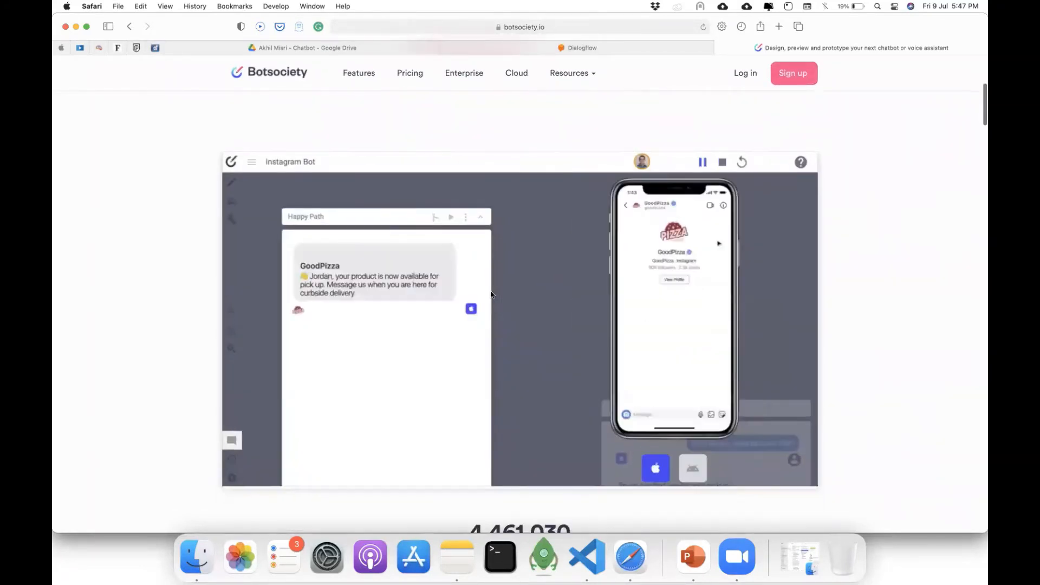
scroll(399, 352, "down", 2)
scroll(399, 352, "down", 2)
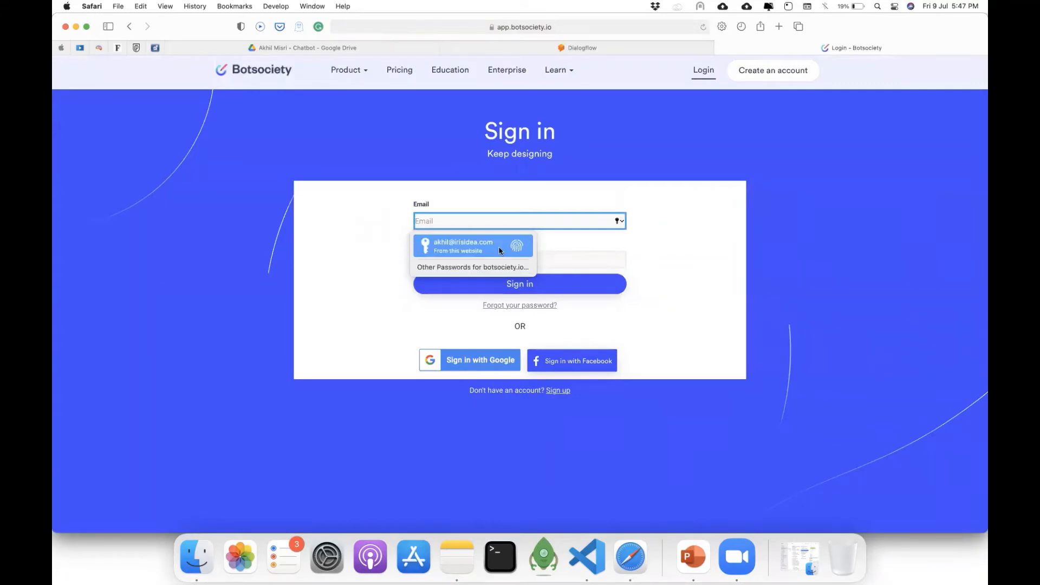
key("Return")
left_click(519, 282)
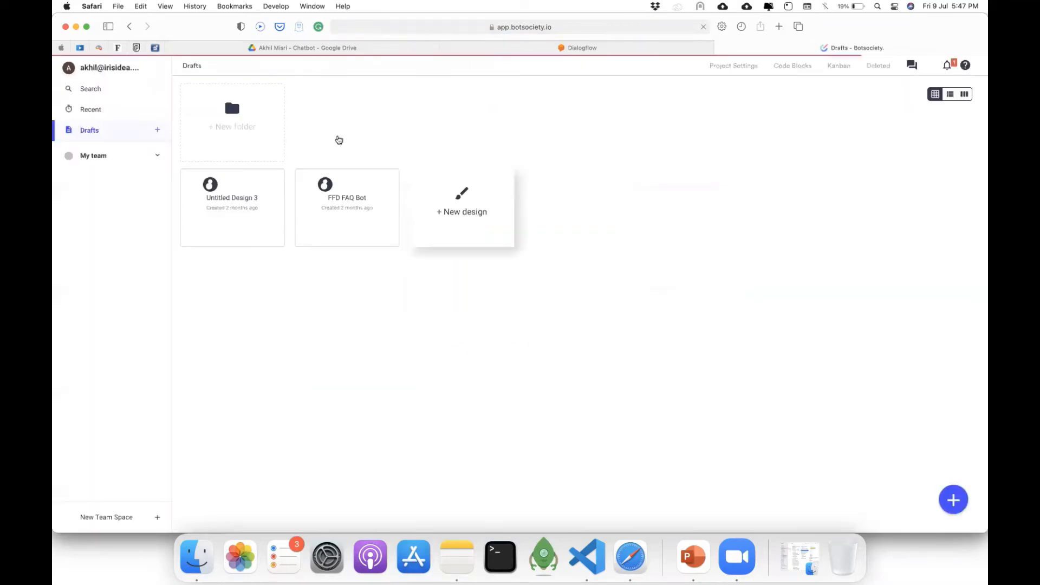
left_click(324, 206)
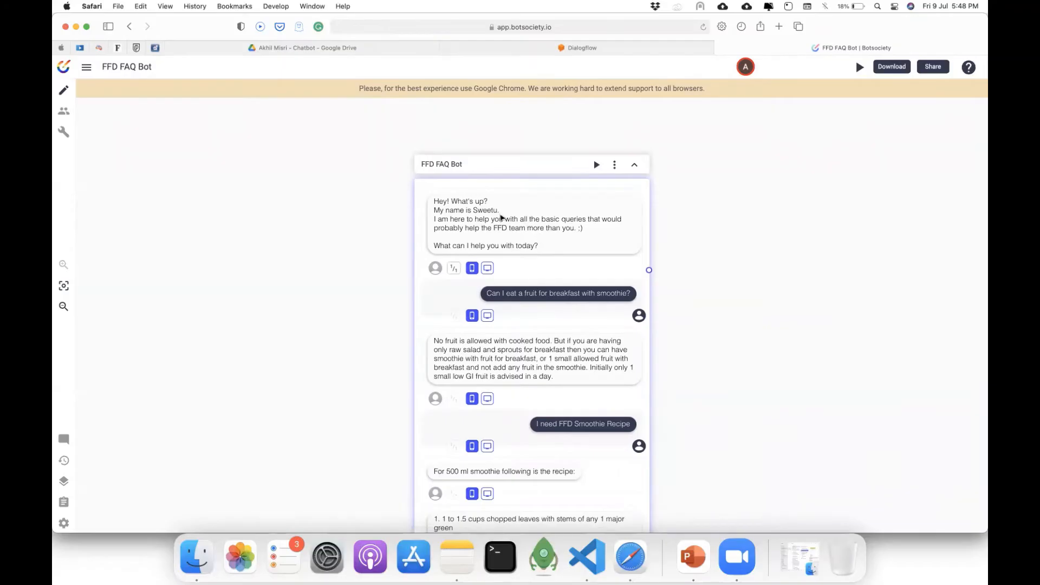
Edit the bot's first greeting message, replacing the opening word "Hey" with "Hi there".
left_click(483, 216)
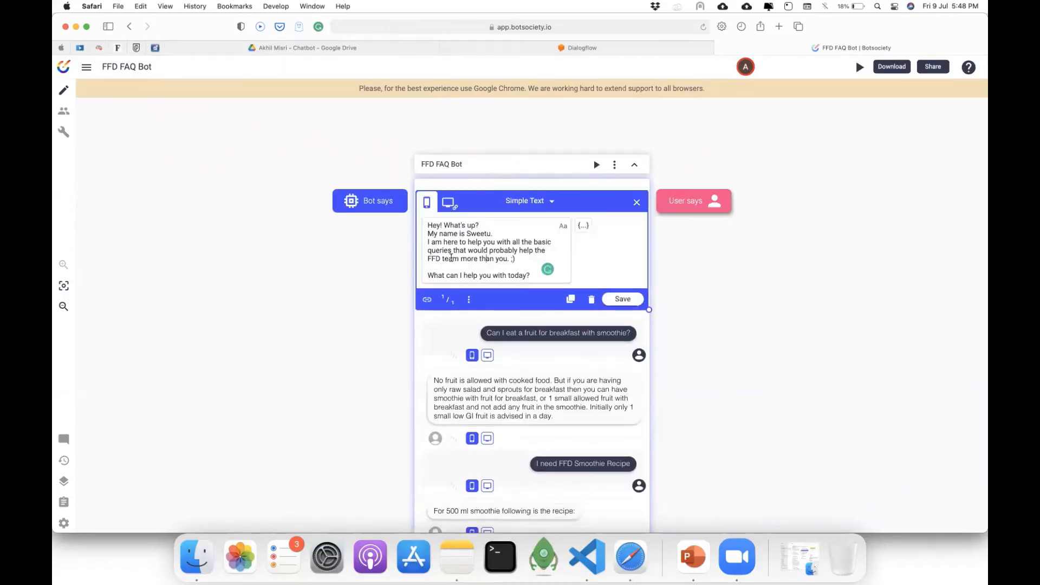
left_click(464, 225)
type("!")
key("BackSpace")
key("BackSpace")
key("BackSpace")
type("Hi t")
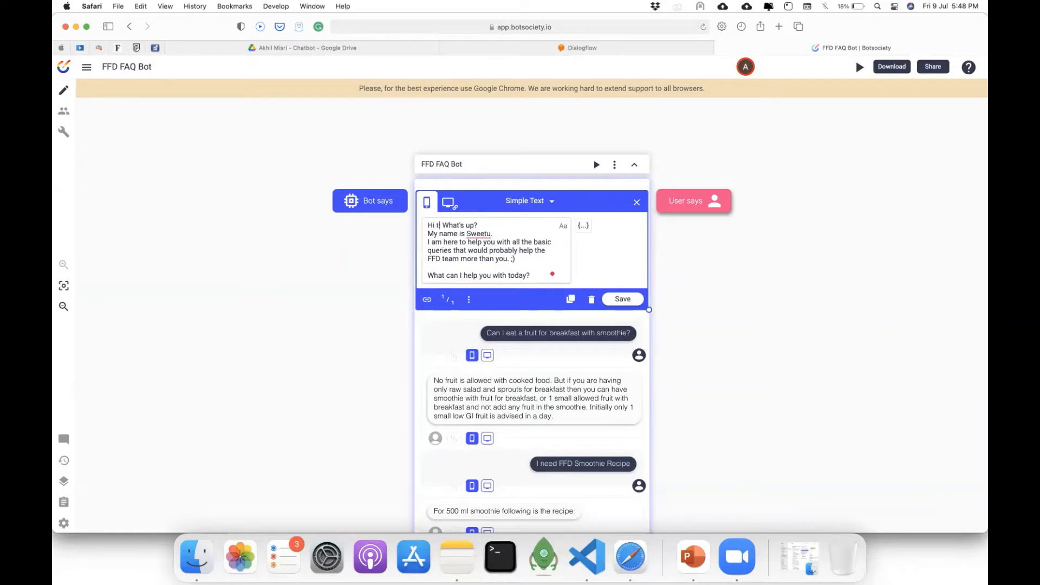
type("here")
Replace "What's up" in the greeting with "How are you doing today" and save the message.
key("alt+shift+Right")
key("alt+shift+Right")
type("How are you doing today")
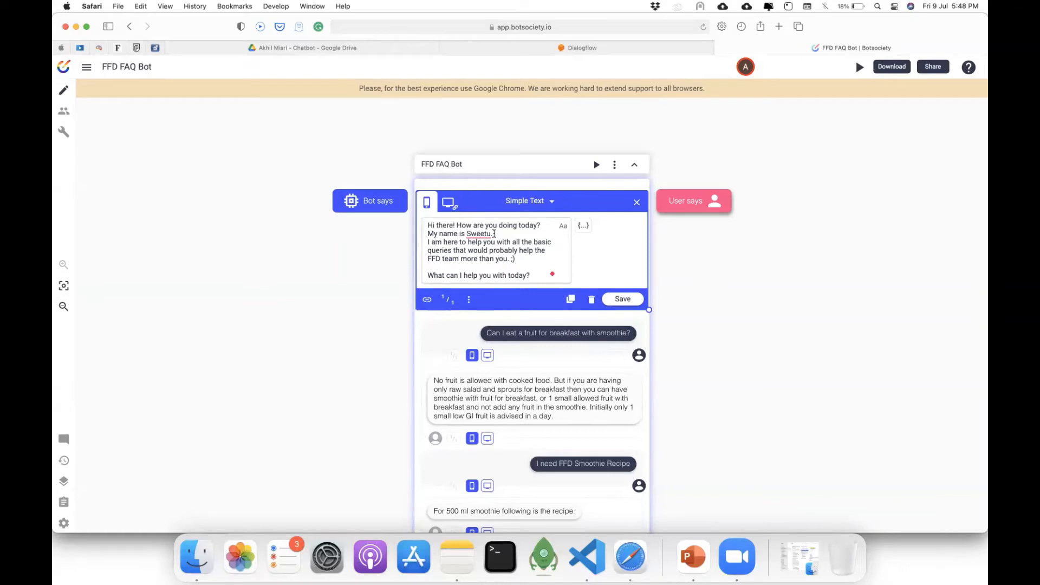
mouse_move(491, 231)
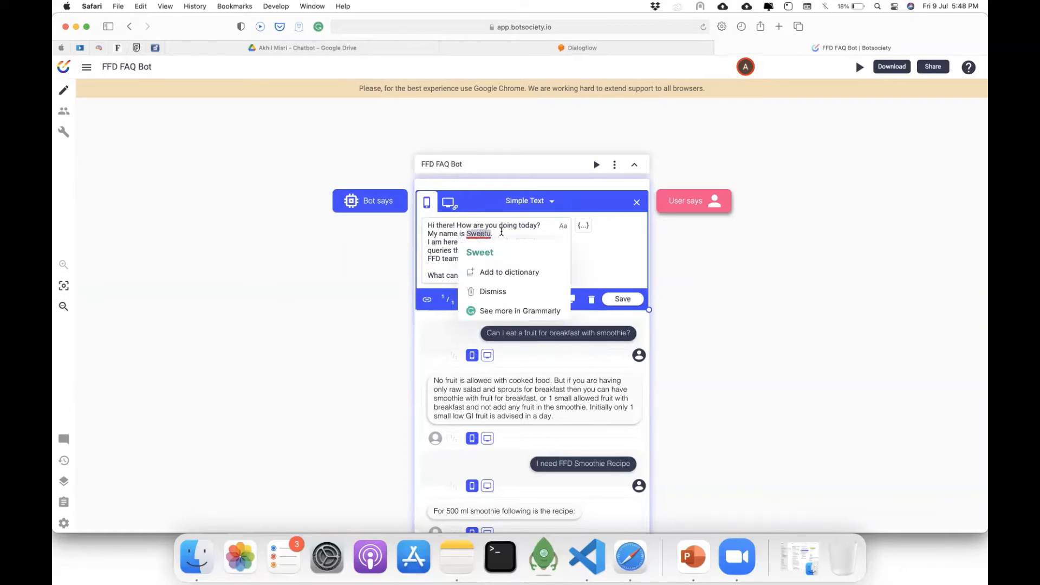
left_click(501, 232)
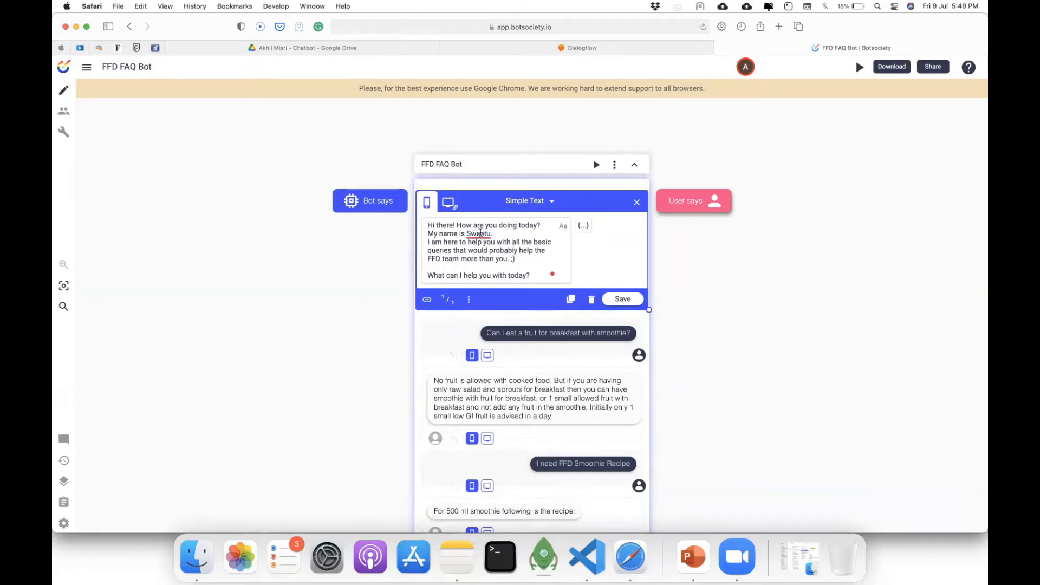
mouse_move(501, 233)
left_click(618, 299)
Open the user message "I need FFD Smoothie Recipe" for editing.
scroll(569, 401, "down", 3)
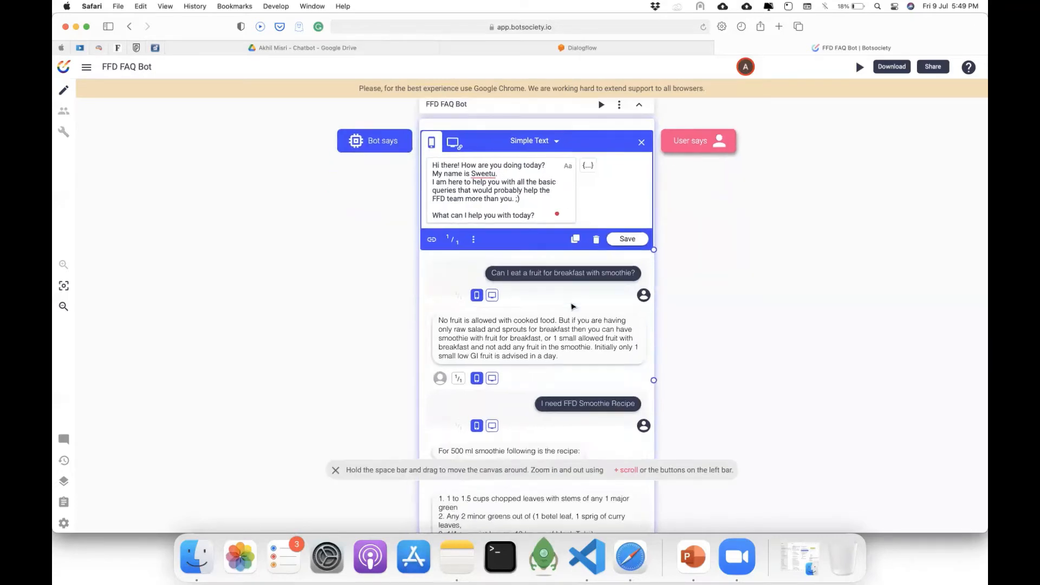
scroll(564, 386, "down", 3)
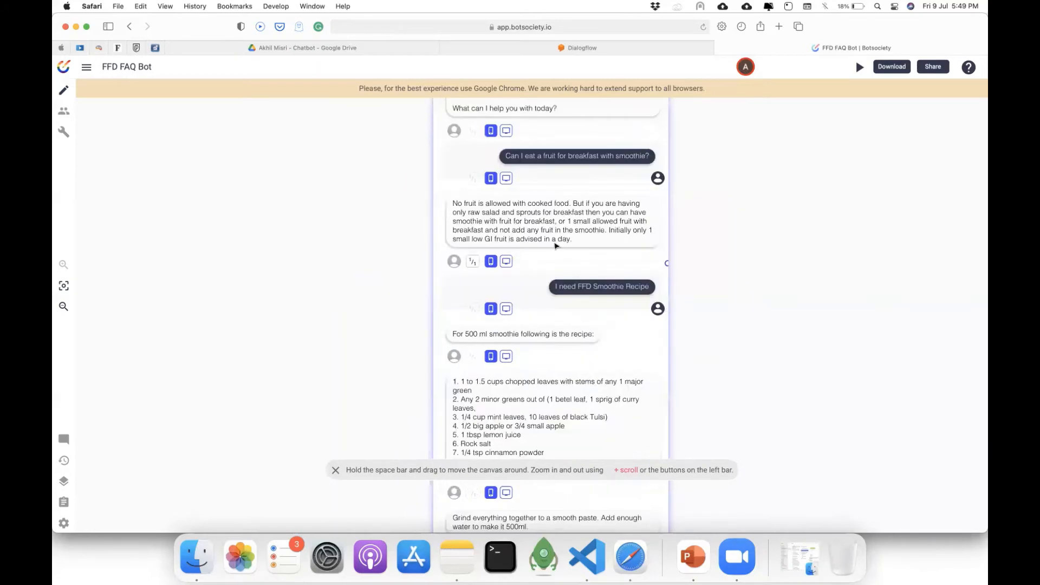
left_click(574, 226)
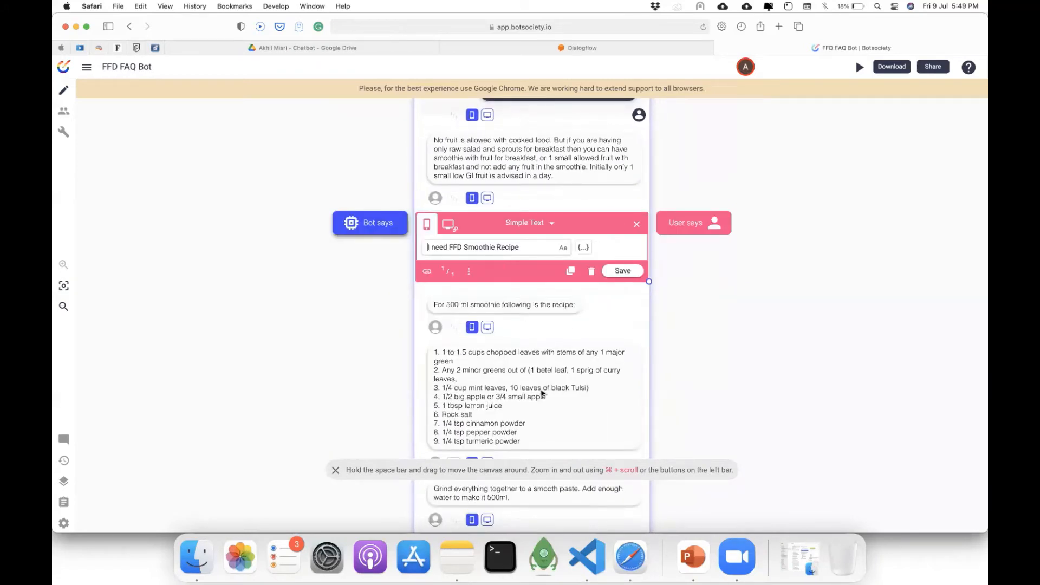
Switch the "Which nuts can we have?" message back and forth between mobile and desktop display, ending on desktop.
scroll(527, 324, "down", 3)
scroll(522, 313, "down", 10)
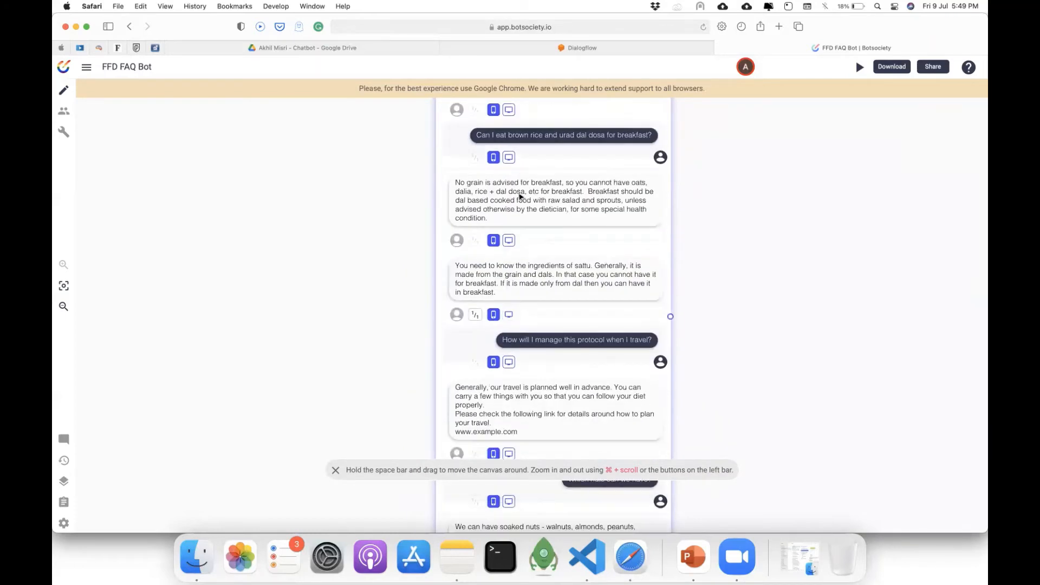
scroll(524, 300, "down", 9)
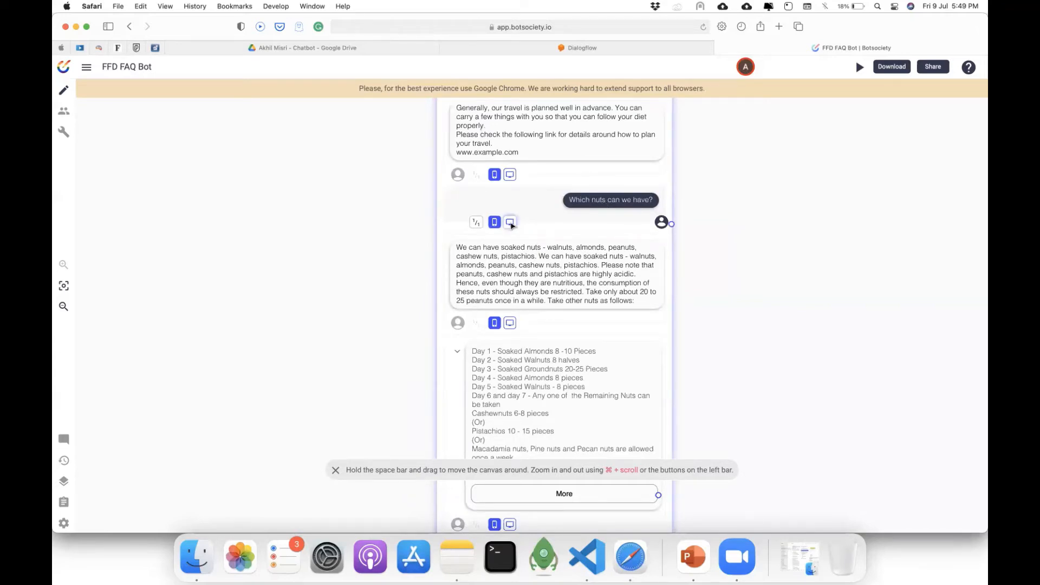
left_click(510, 221)
left_click(495, 223)
left_click(511, 223)
left_click(494, 222)
left_click(508, 222)
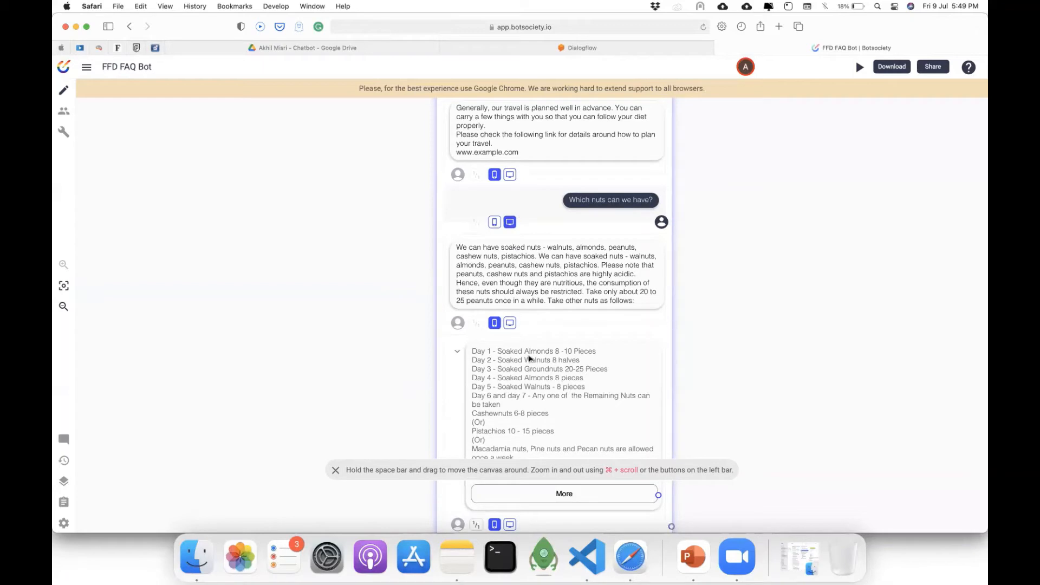
Play the FFD FAQ Bot conversation in the phone preview up to the medical reports question and stop the playback.
scroll(529, 358, "down", 5)
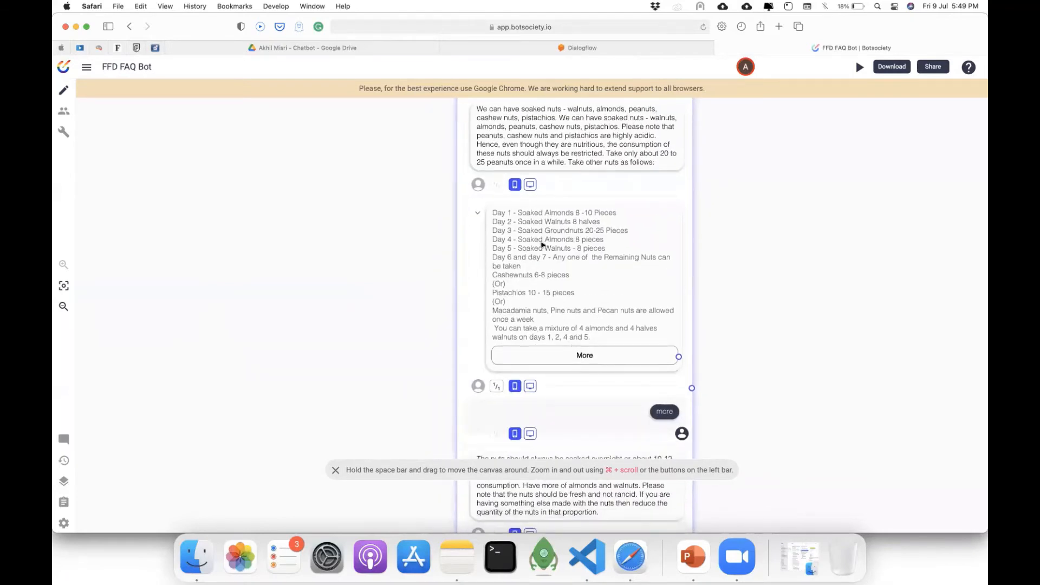
scroll(529, 306, "down", 5)
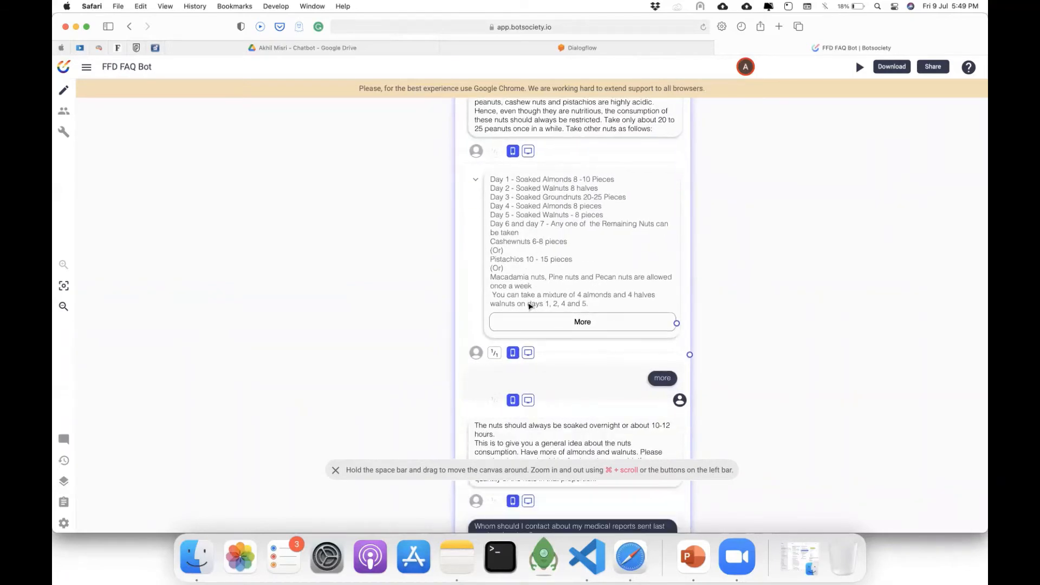
scroll(538, 174, "up", 20)
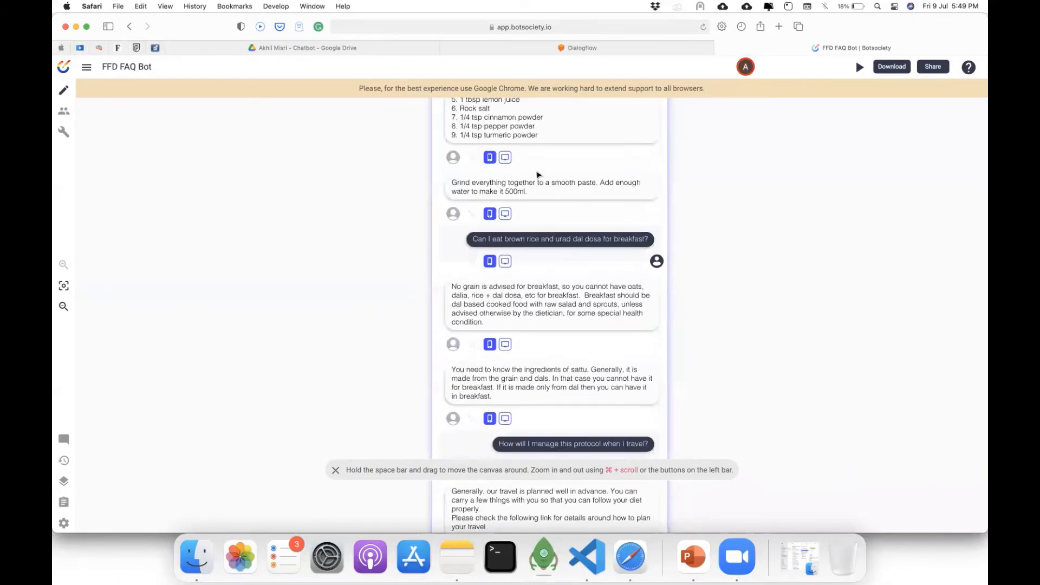
scroll(537, 172, "down", 3)
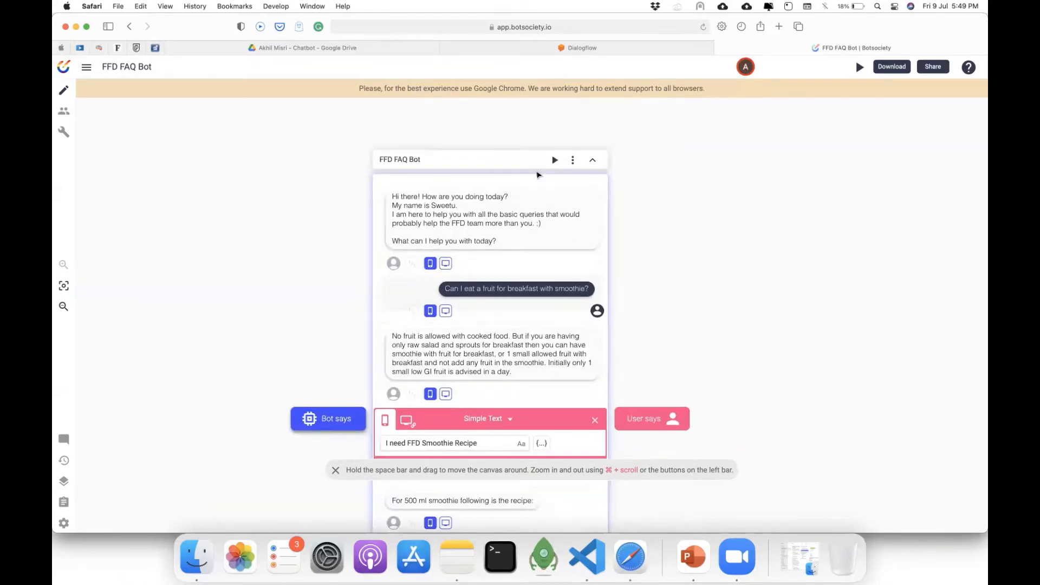
scroll(538, 175, "down", 1)
scroll(538, 175, "left", 1)
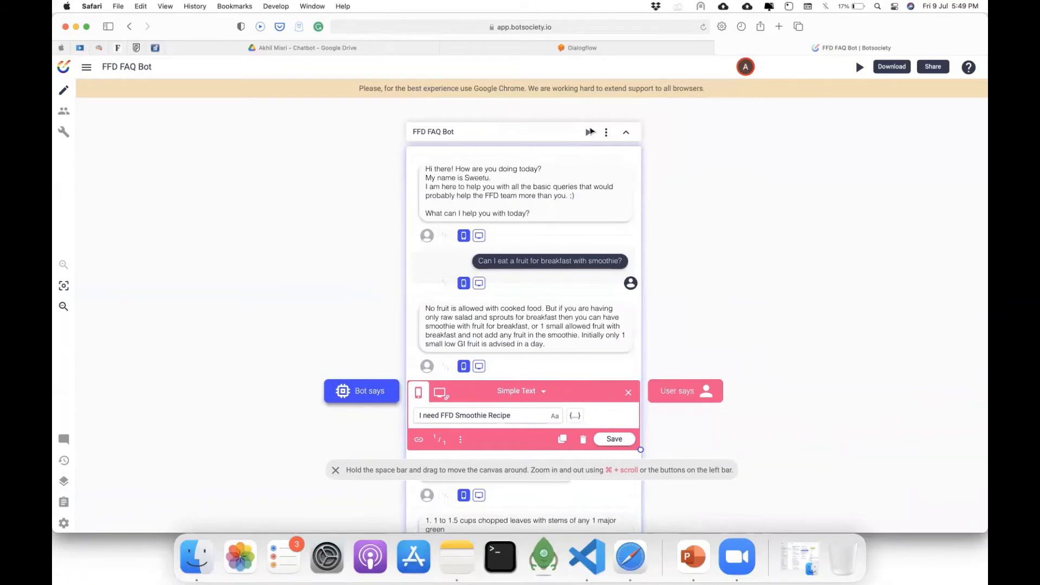
left_click(590, 132)
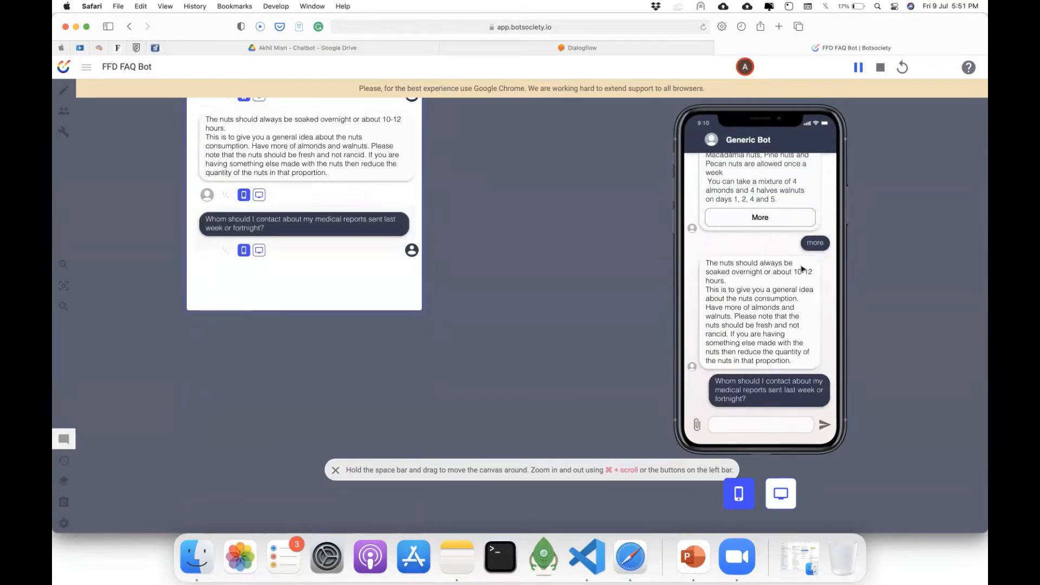
left_click(880, 67)
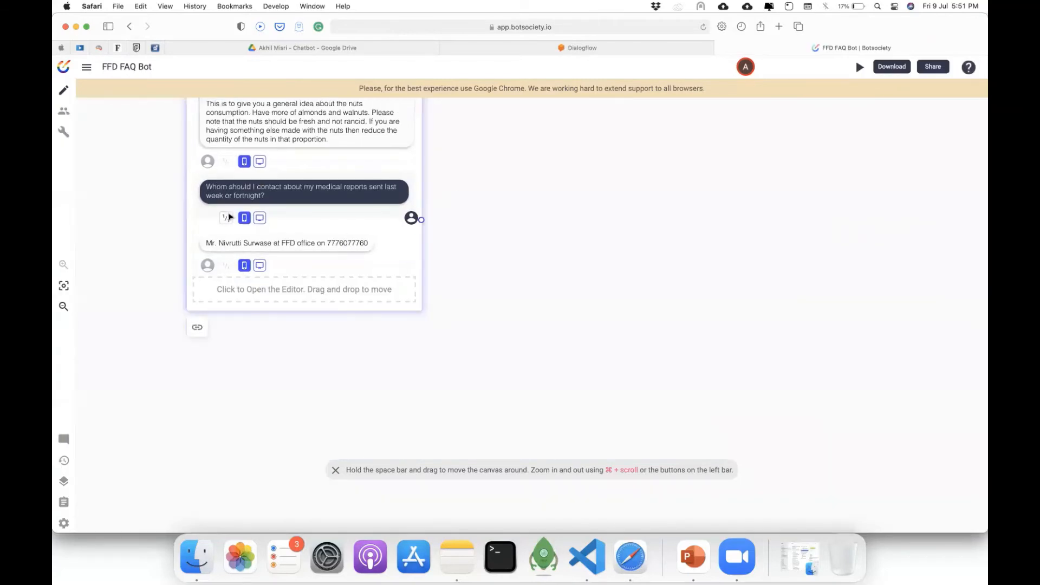
Bring up the overview of all open windows and desktops.
scroll(229, 217, "up", 5)
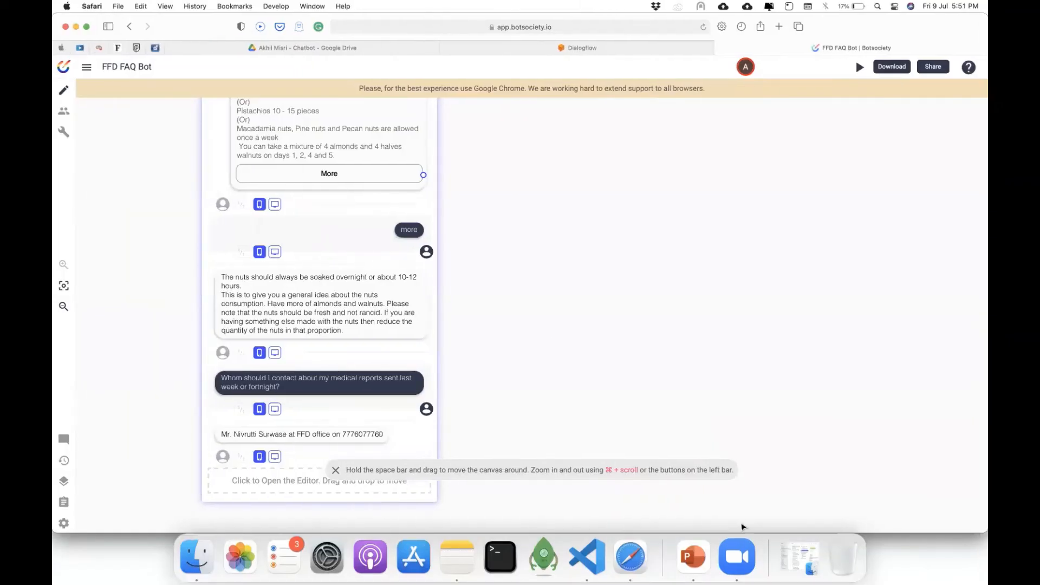
key("ctrl+Up")
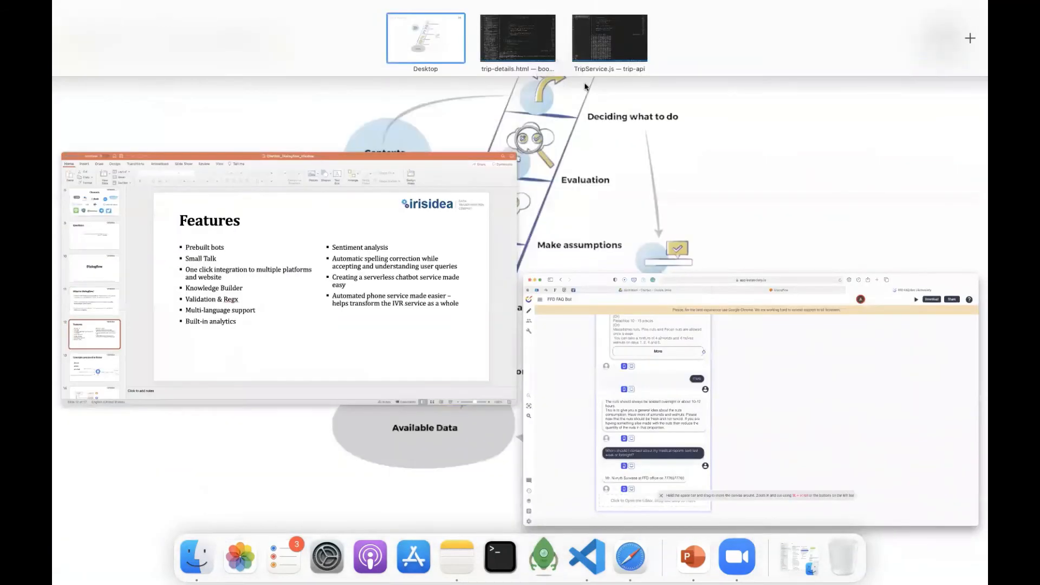
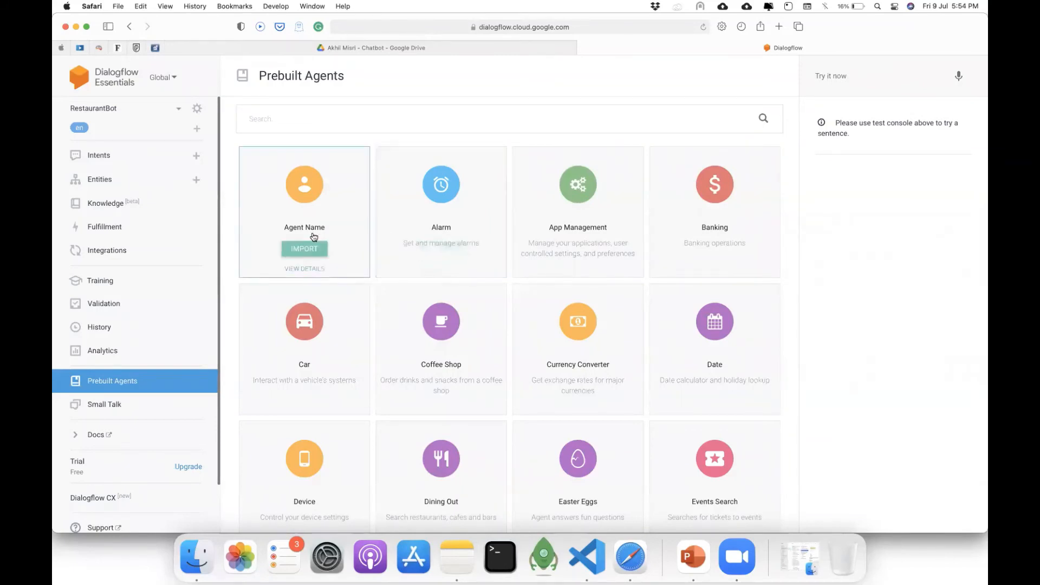
Look through the whole Dialogflow prebuilt agents gallery, from Agent Name to Web Search.
scroll(318, 365, "down", 2)
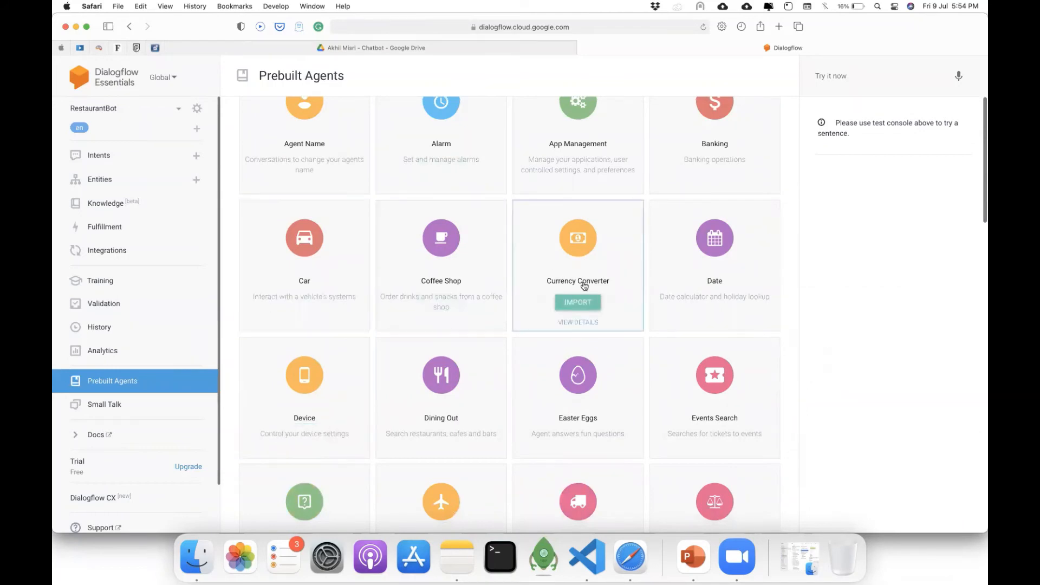
scroll(568, 394, "down", 4)
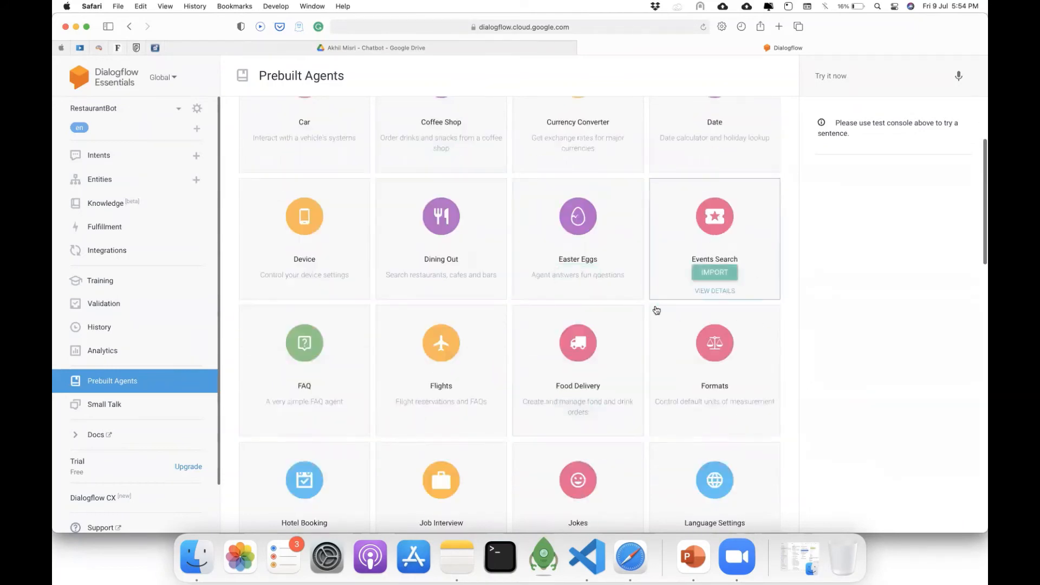
scroll(551, 339, "down", 3)
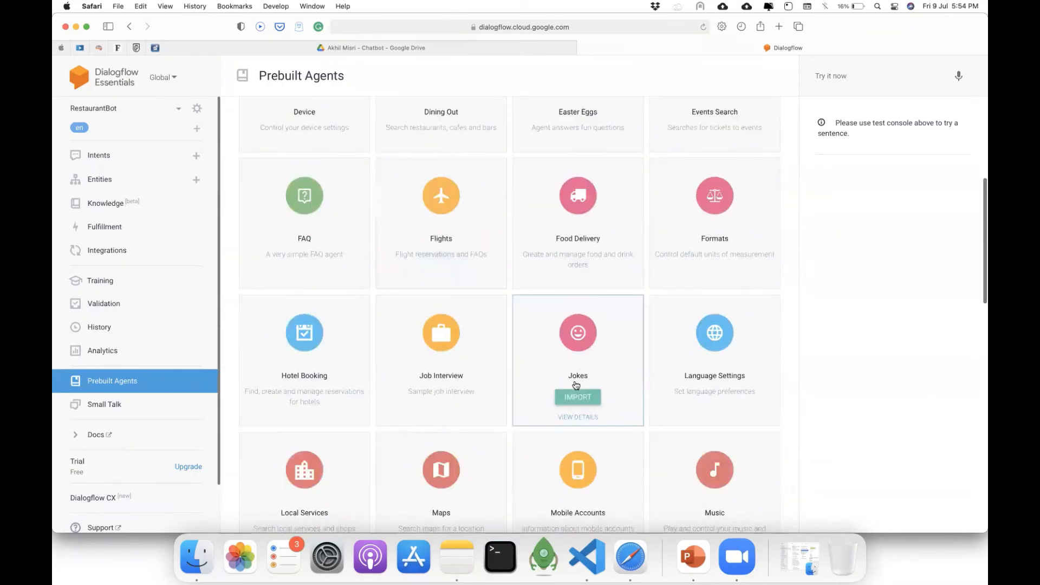
scroll(541, 383, "down", 2)
scroll(576, 385, "down", 2)
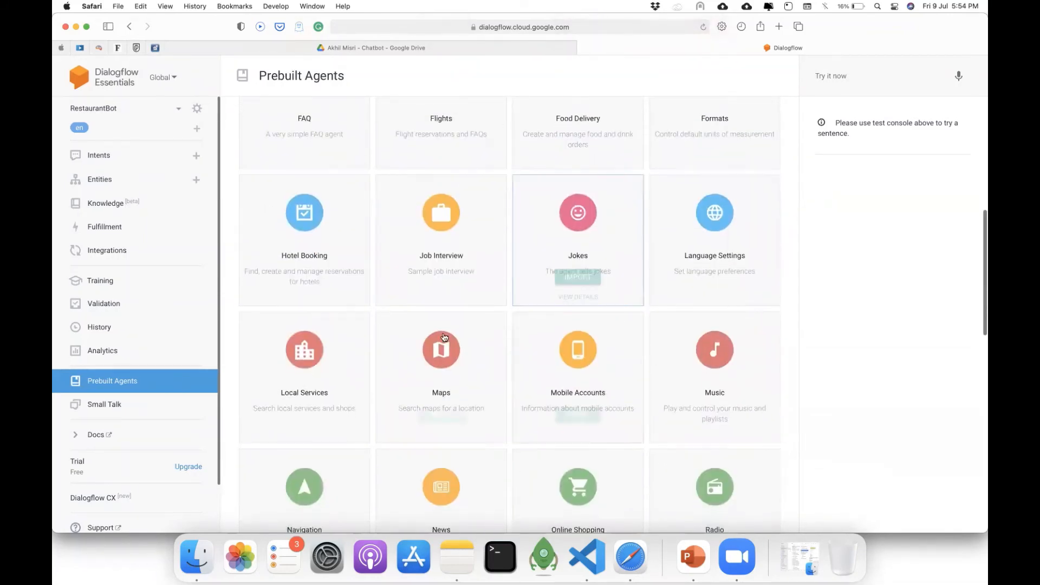
scroll(456, 339, "down", 5)
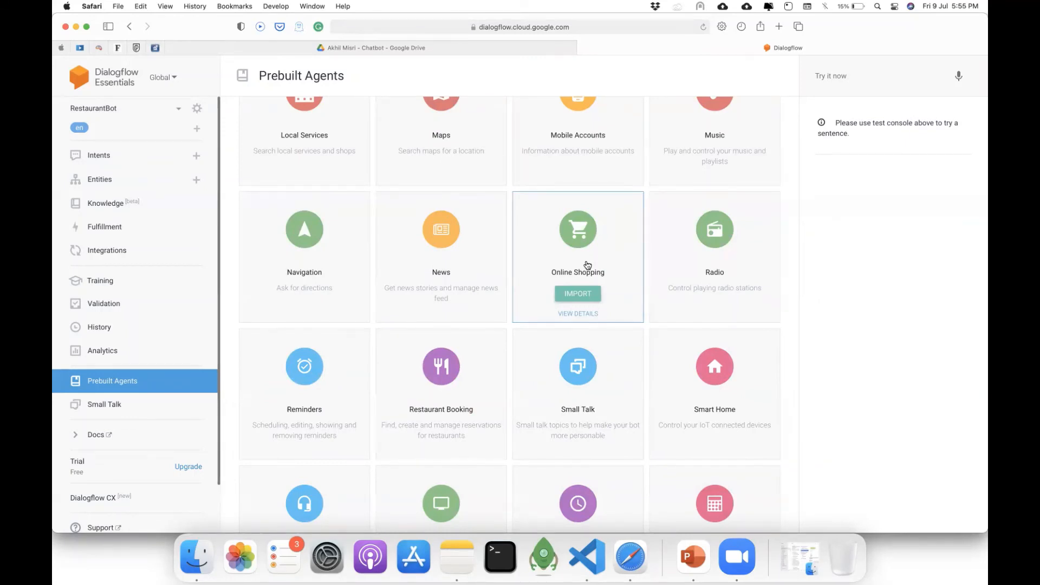
scroll(587, 265, "down", 2)
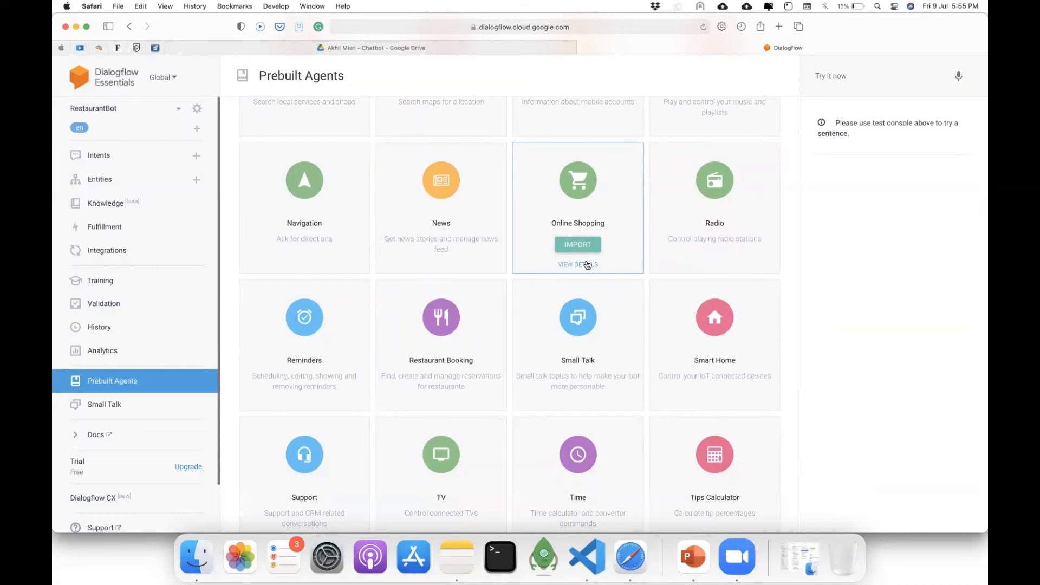
scroll(586, 264, "down", 5)
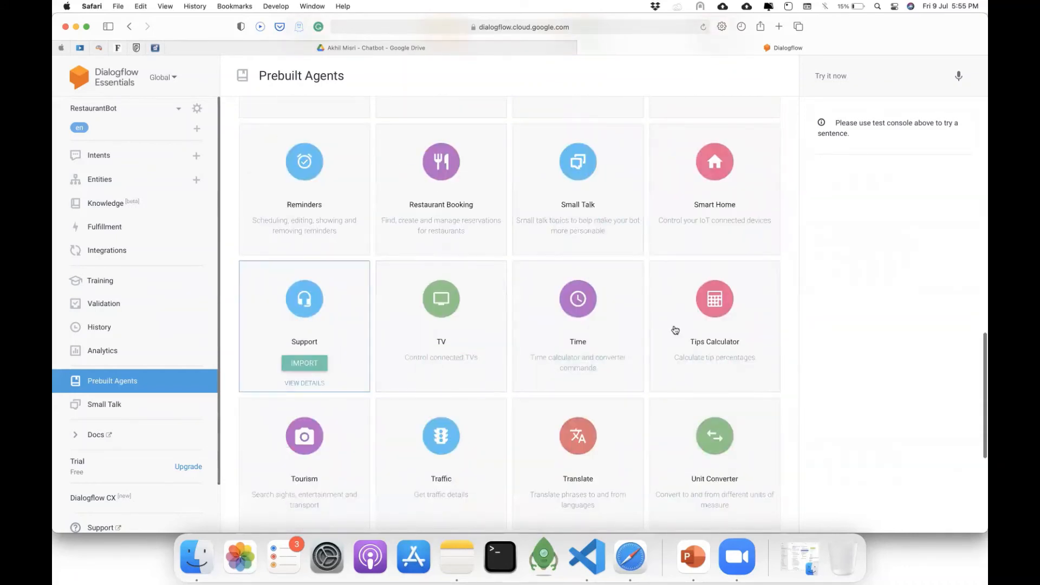
scroll(710, 336, "down", 4)
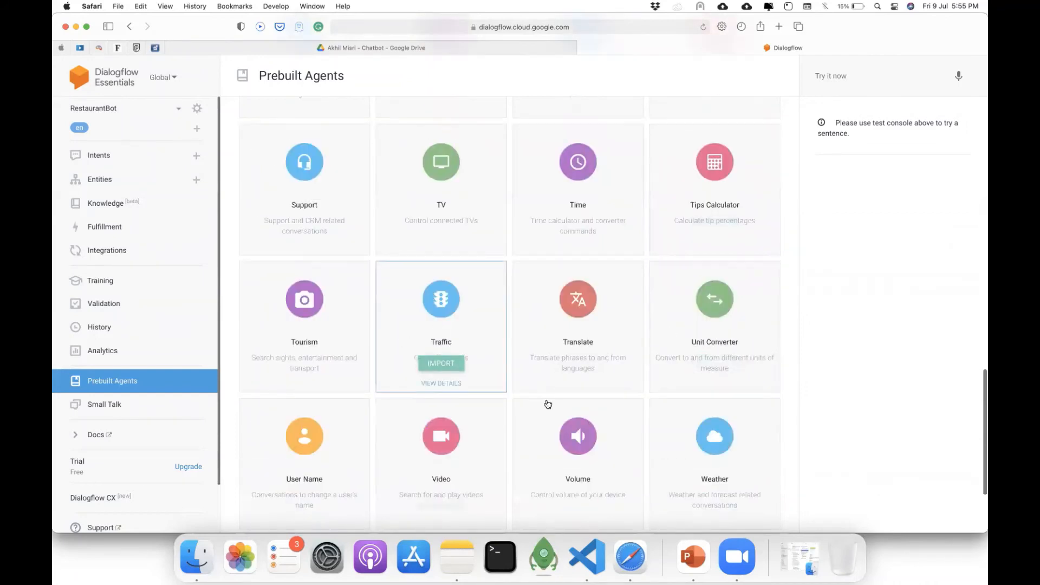
scroll(547, 409, "down", 3)
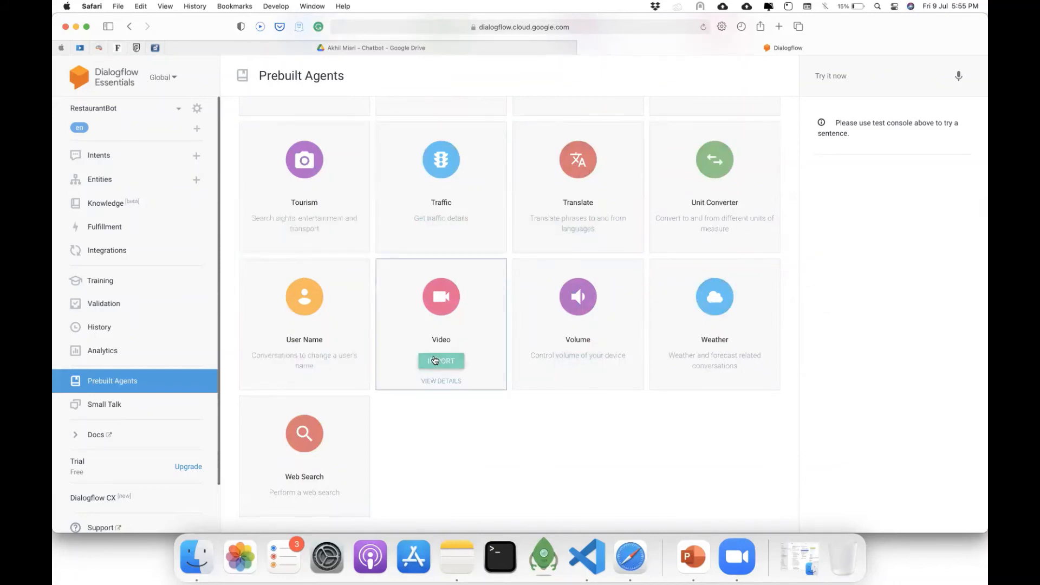
Check the list of existing agents and close it without switching from RestaurantBot.
left_click(153, 115)
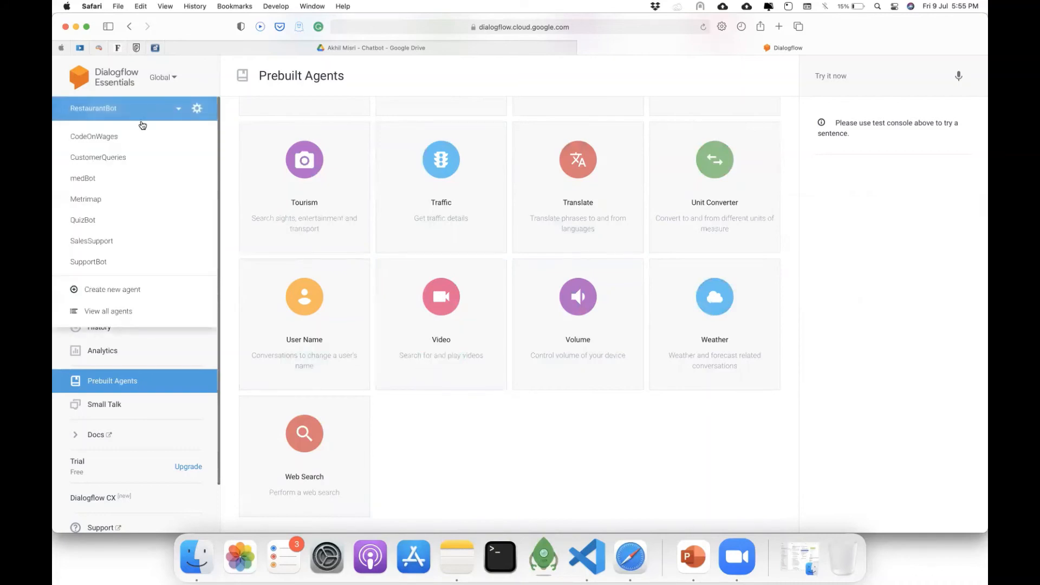
left_click(144, 115)
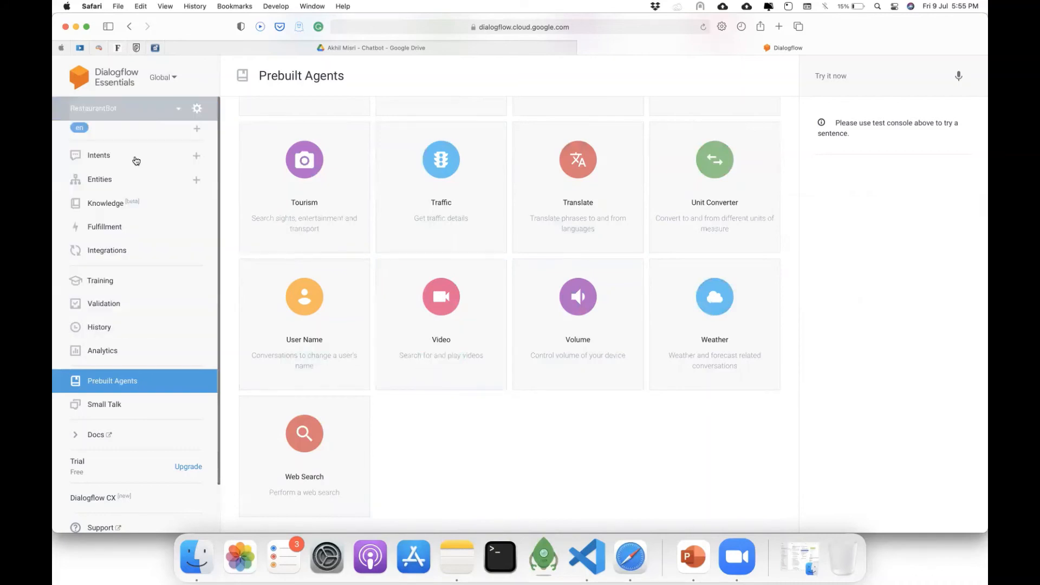
Open RestaurantBot's Small Talk settings and read the sample user and agent exchanges.
left_click(111, 406)
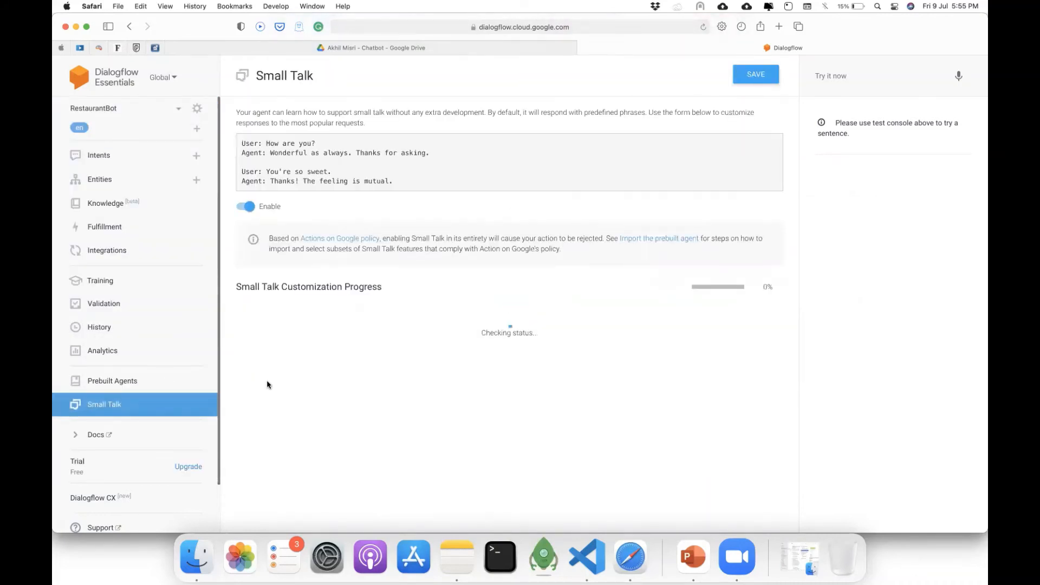
left_click_drag(265, 142, 324, 142)
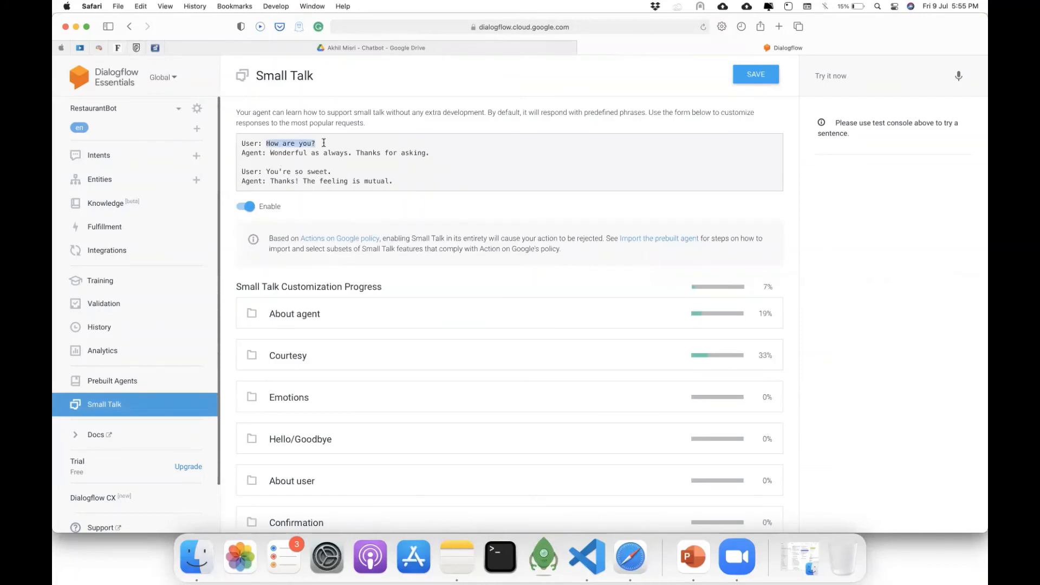
left_click_drag(270, 173, 348, 175)
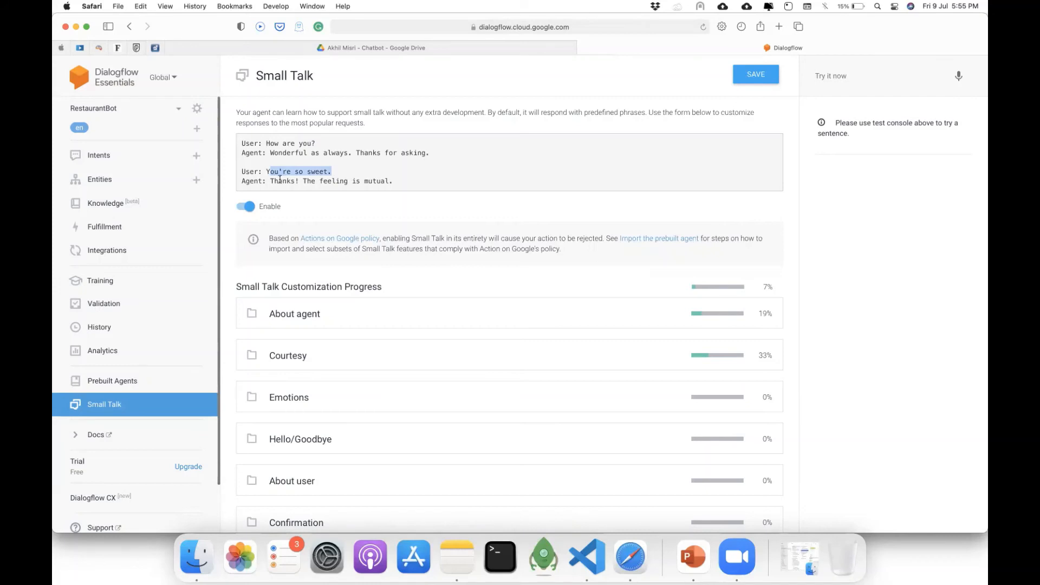
left_click_drag(270, 181, 400, 181)
left_click(374, 181)
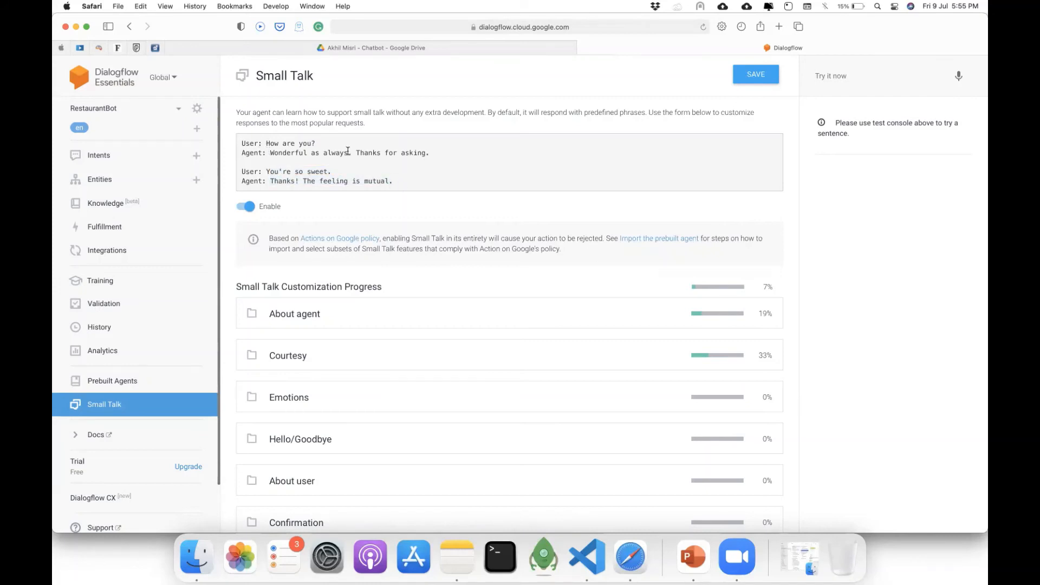
left_click_drag(270, 152, 438, 154)
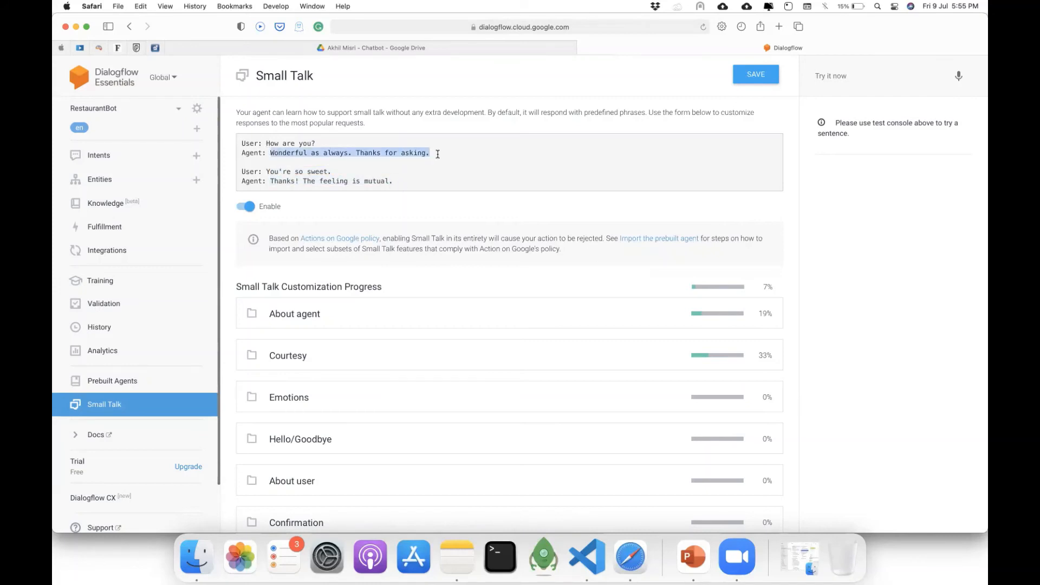
Expand the About agent category, review its questions and answers starting with "Who are you?", and collapse it again.
left_click(363, 314)
scroll(381, 476, "down", 3)
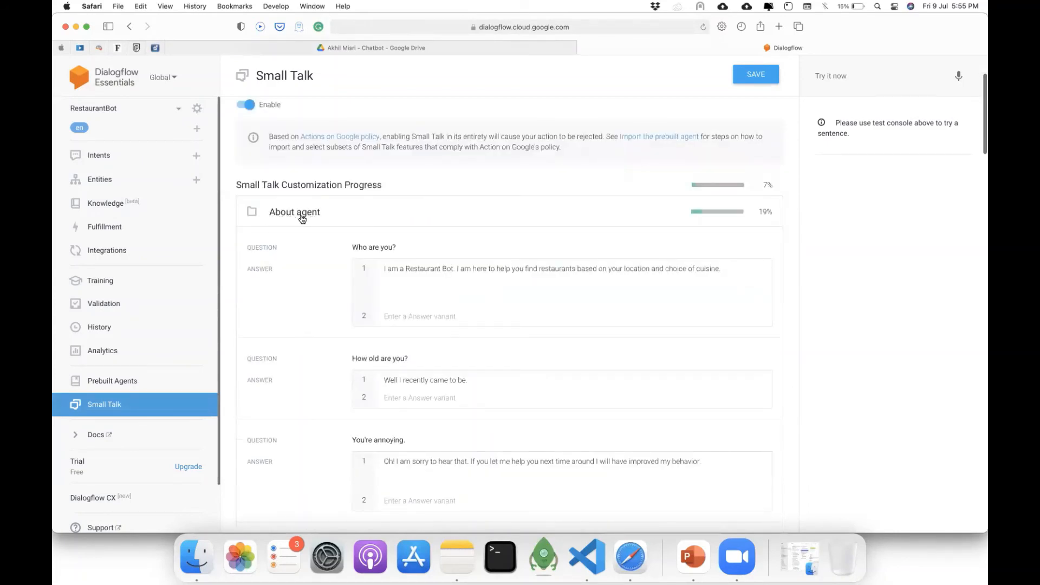
left_click_drag(352, 247, 397, 246)
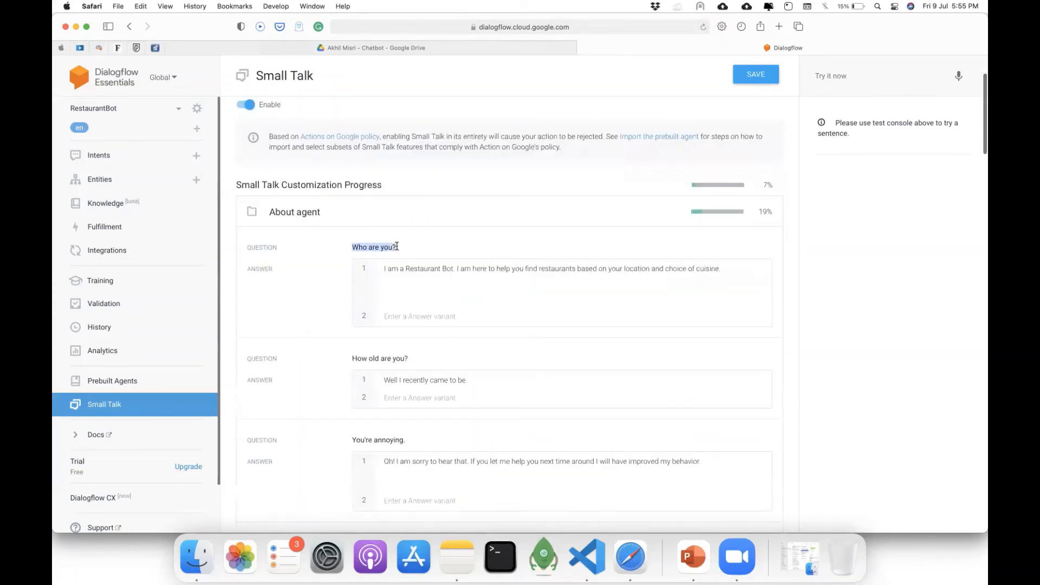
left_click(382, 272)
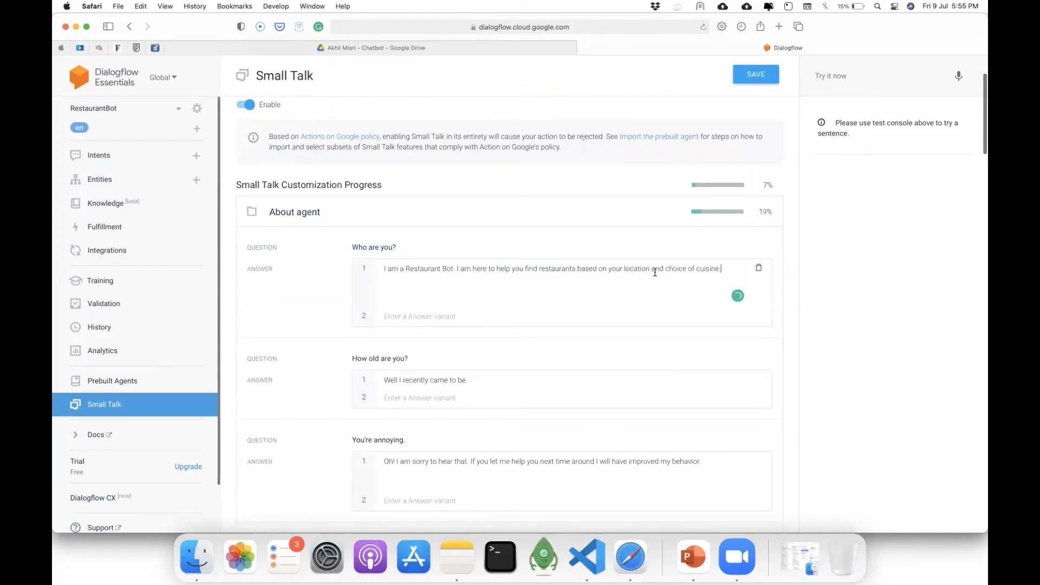
scroll(450, 422, "down", 4)
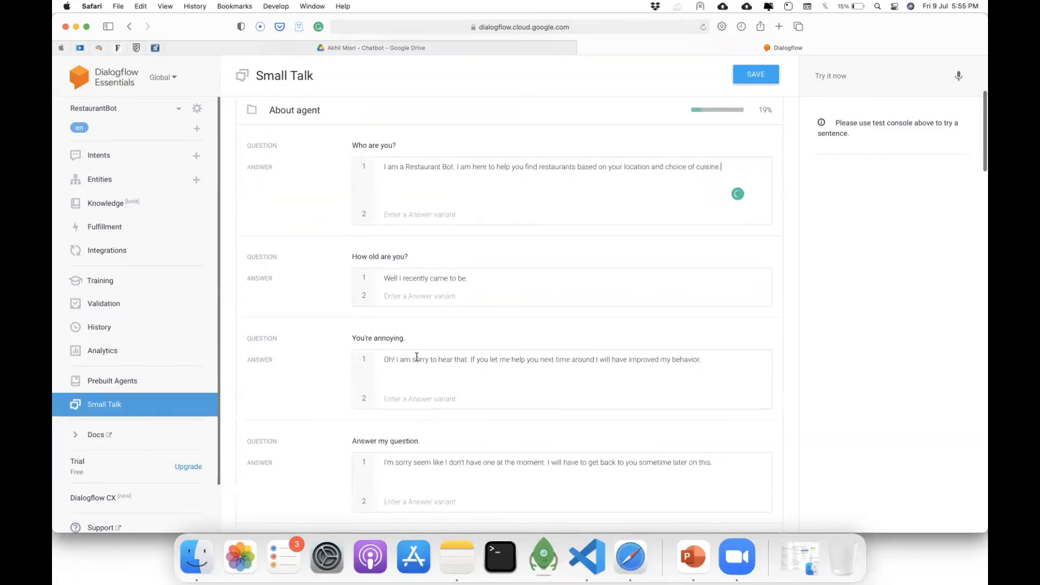
scroll(368, 254, "down", 4)
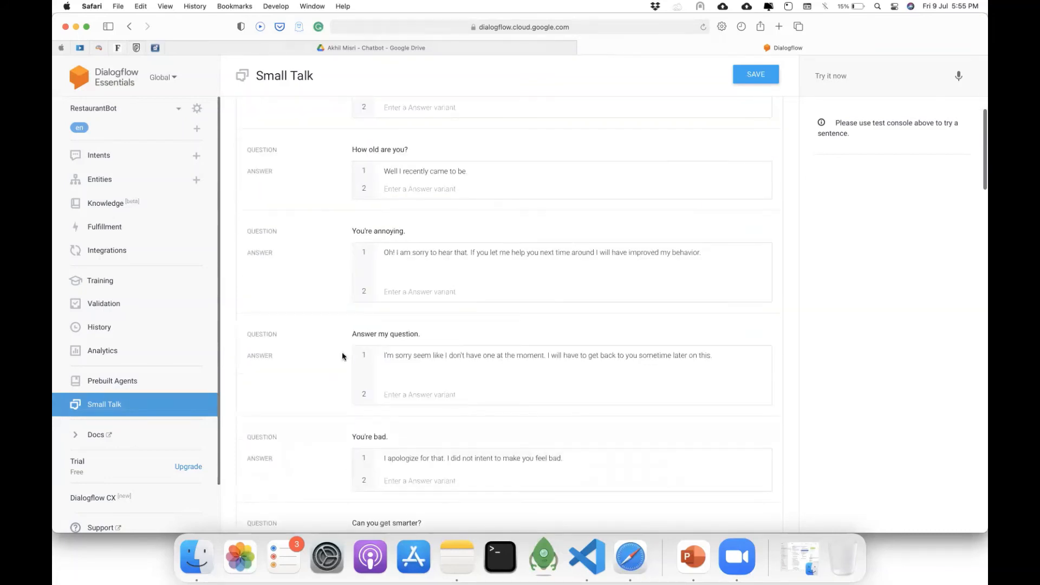
scroll(387, 434, "down", 5)
scroll(313, 321, "up", 15)
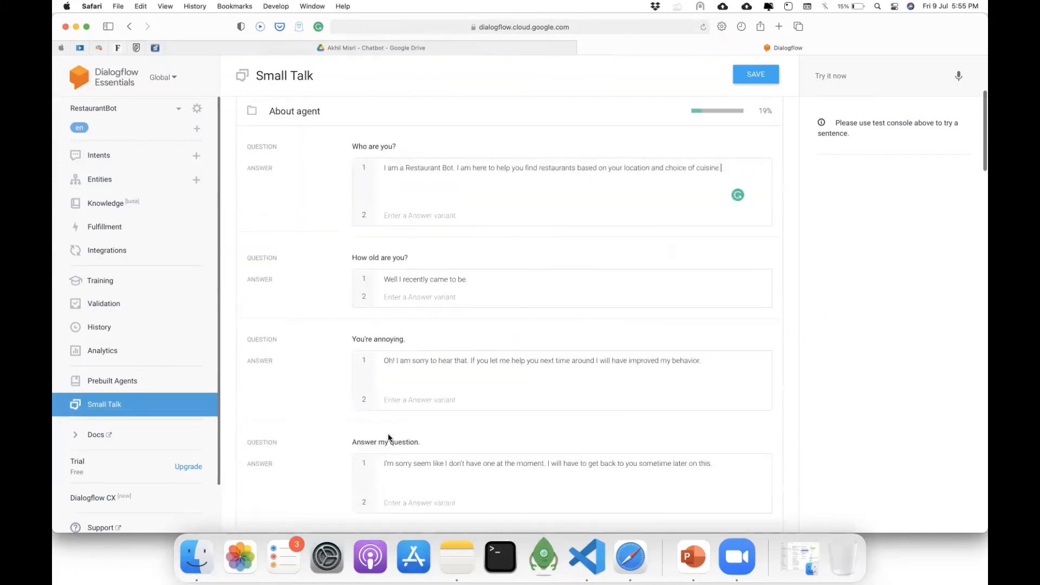
left_click(313, 320)
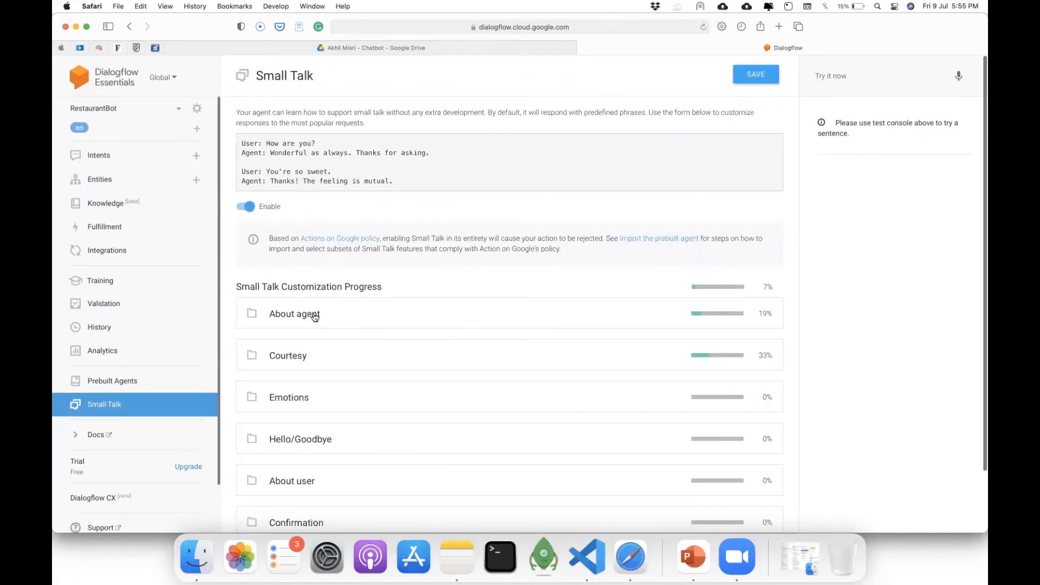
Expand the "Other questions and phrases" category and review its questions, including "Hold on.".
scroll(313, 318, "down", 3)
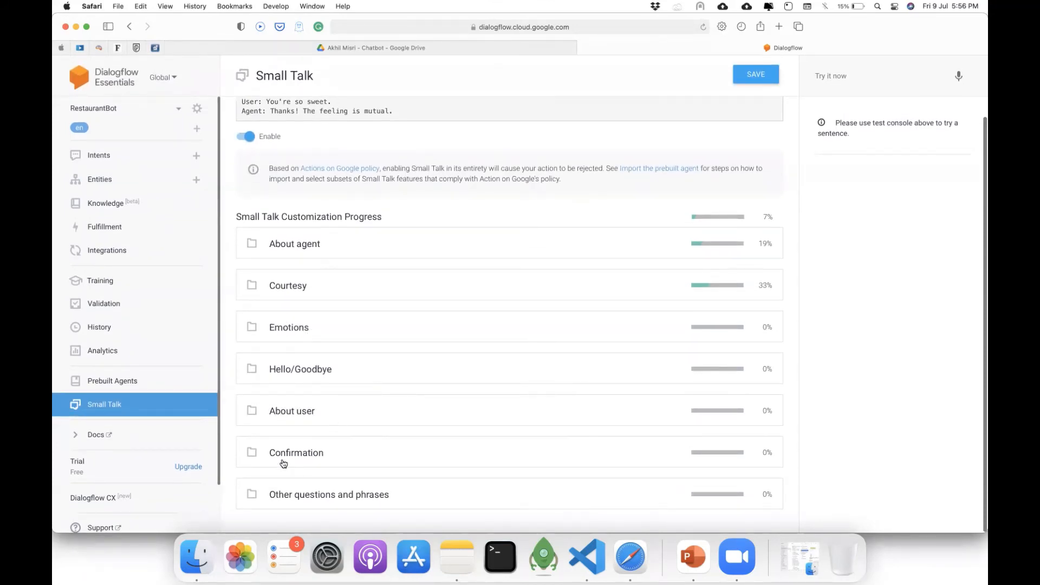
left_click(383, 505)
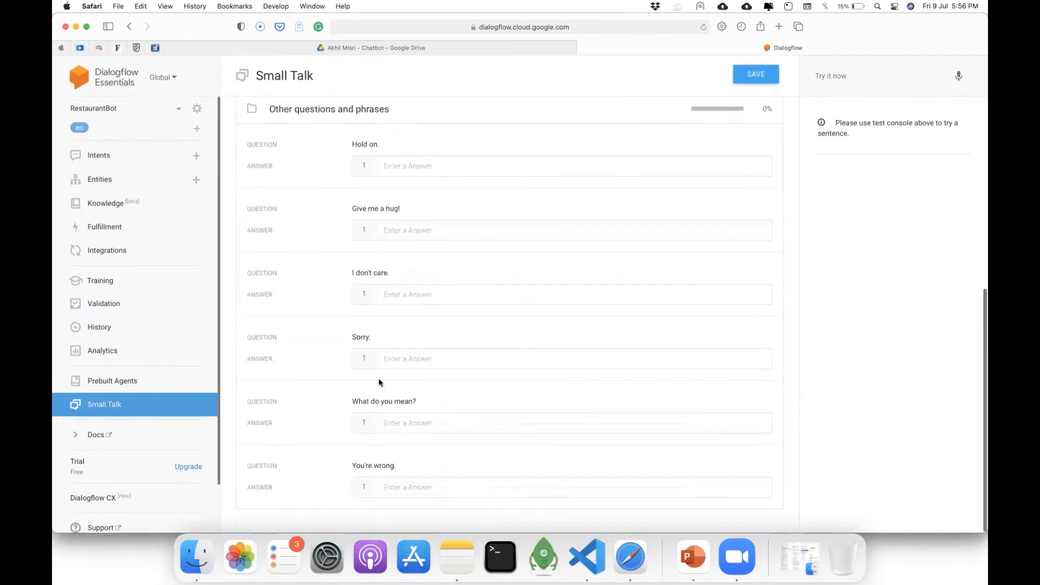
scroll(446, 300, "up", 5)
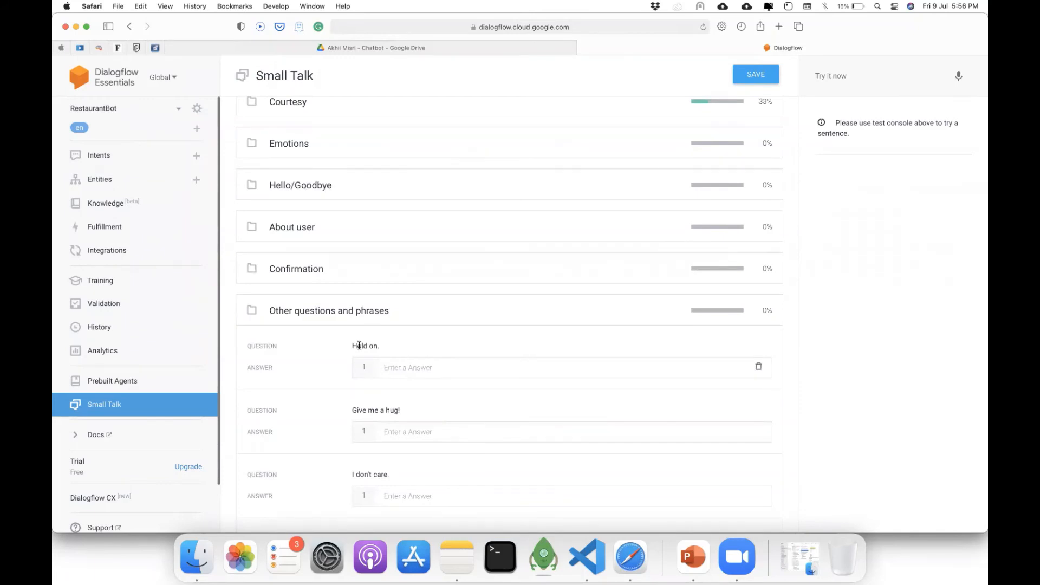
left_click_drag(350, 345, 419, 344)
scroll(413, 336, "up", 5)
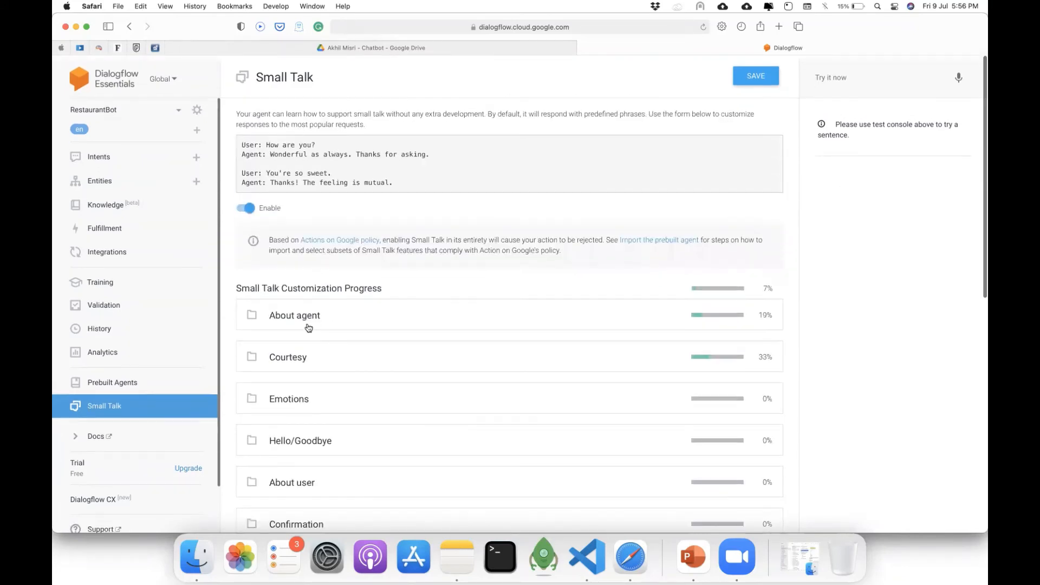
Expand the About agent category and test the agent with the messages "hi" and "Who are you".
left_click(307, 321)
left_click(856, 71)
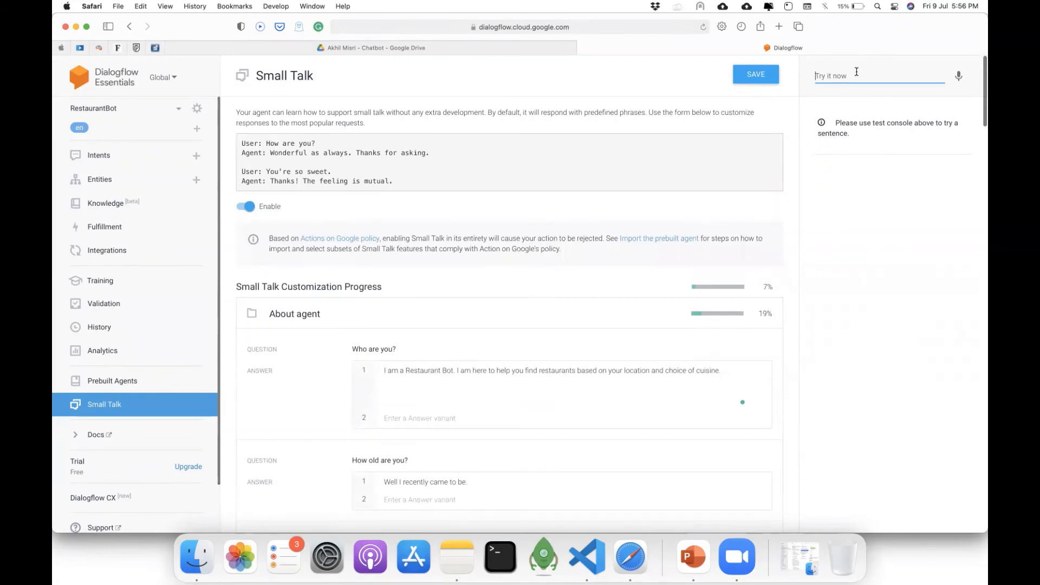
type("hi")
key("Return")
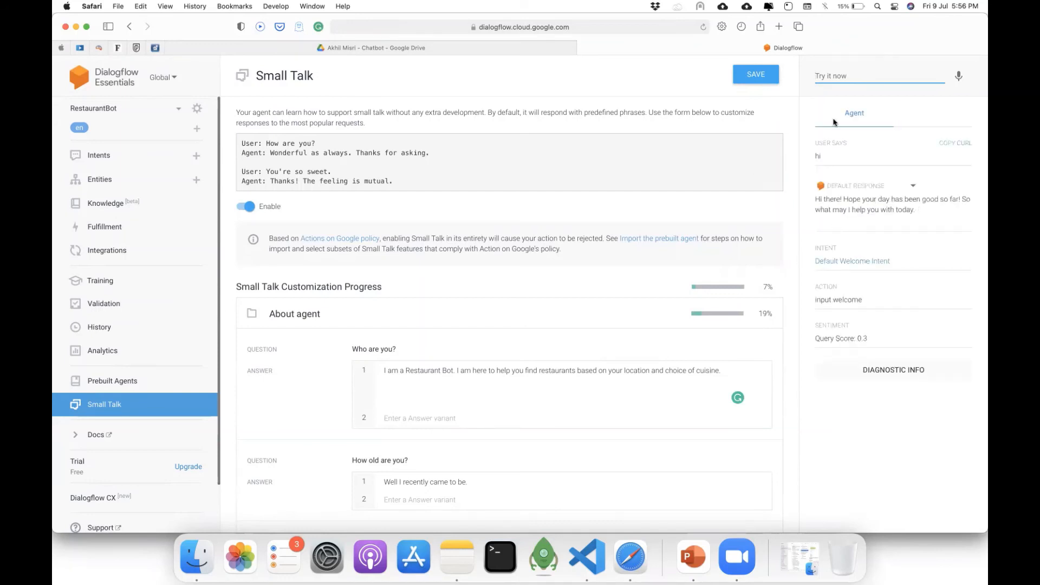
type("Who are you")
key("Return")
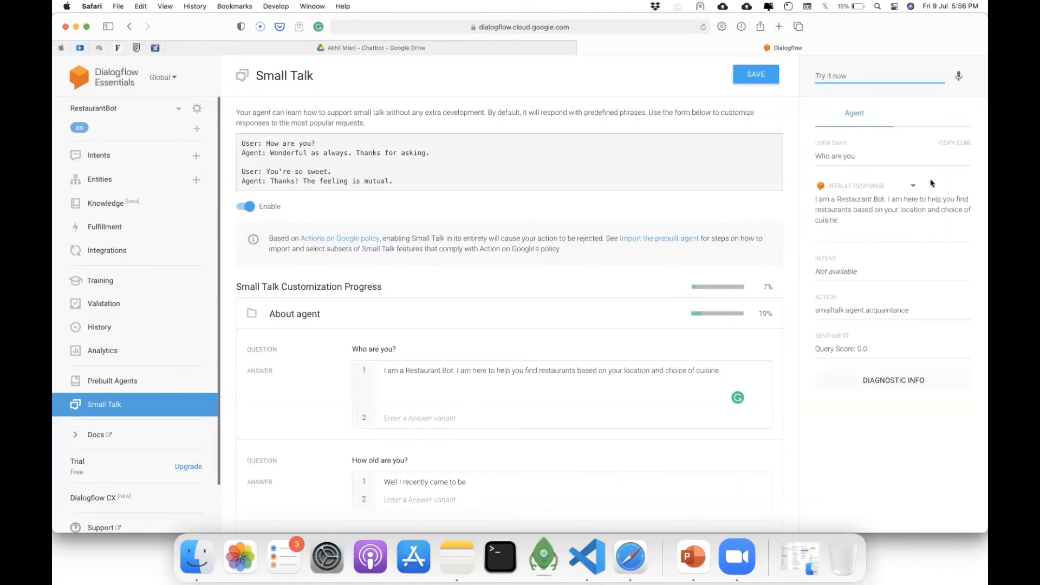
Add the answer "Sure. What do you want to talk about?" to the "Talk to me." question and save the small talk.
scroll(479, 380, "down", 20)
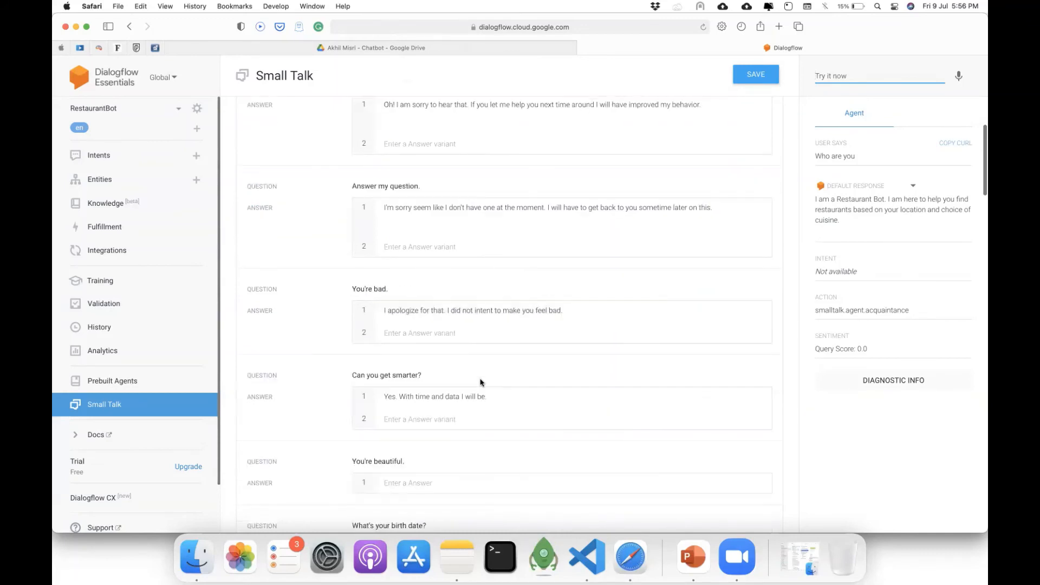
scroll(394, 239, "down", 5)
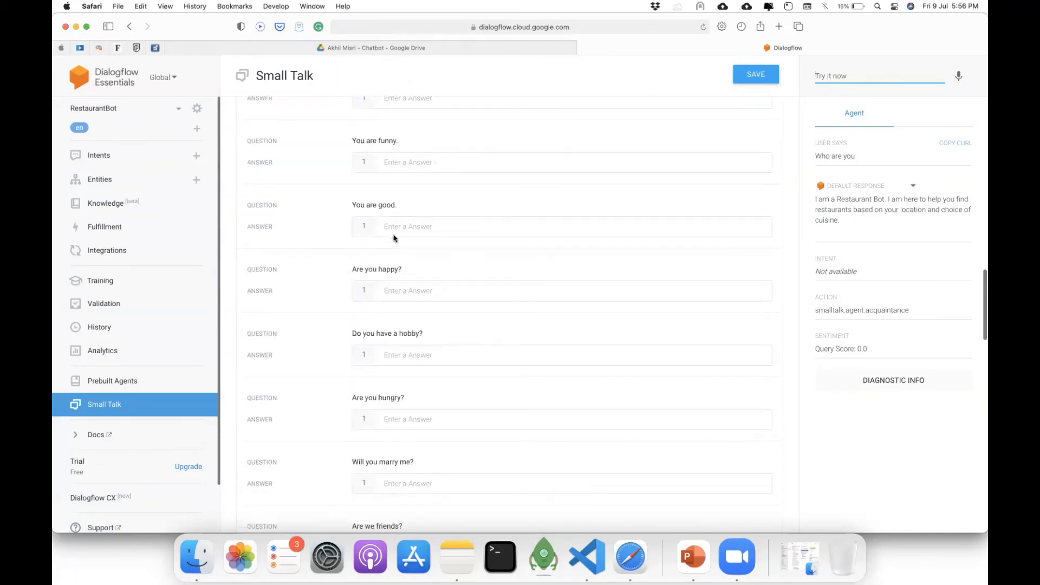
scroll(393, 238, "down", 15)
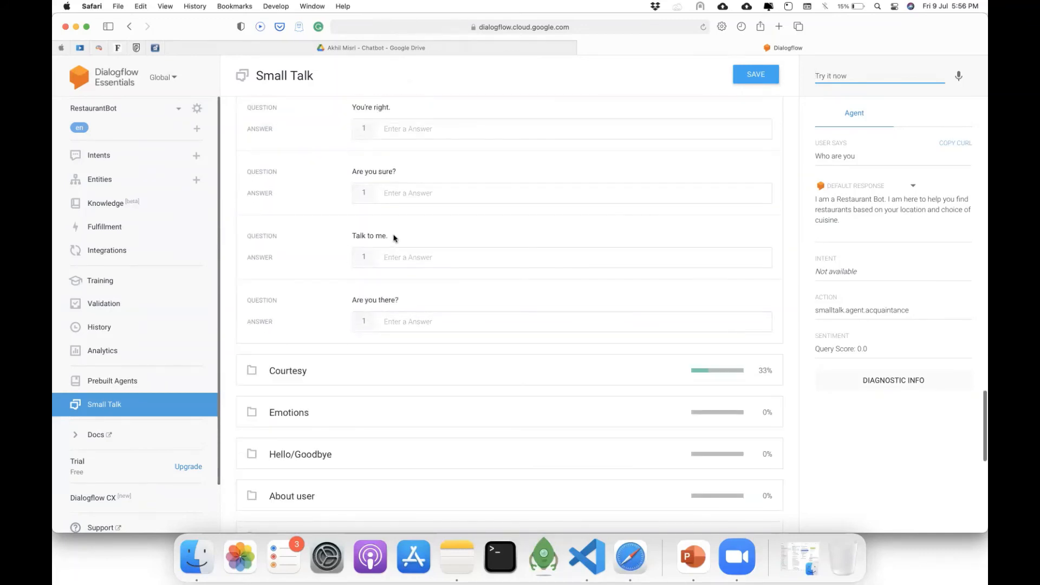
left_click(394, 251)
type("Sure")
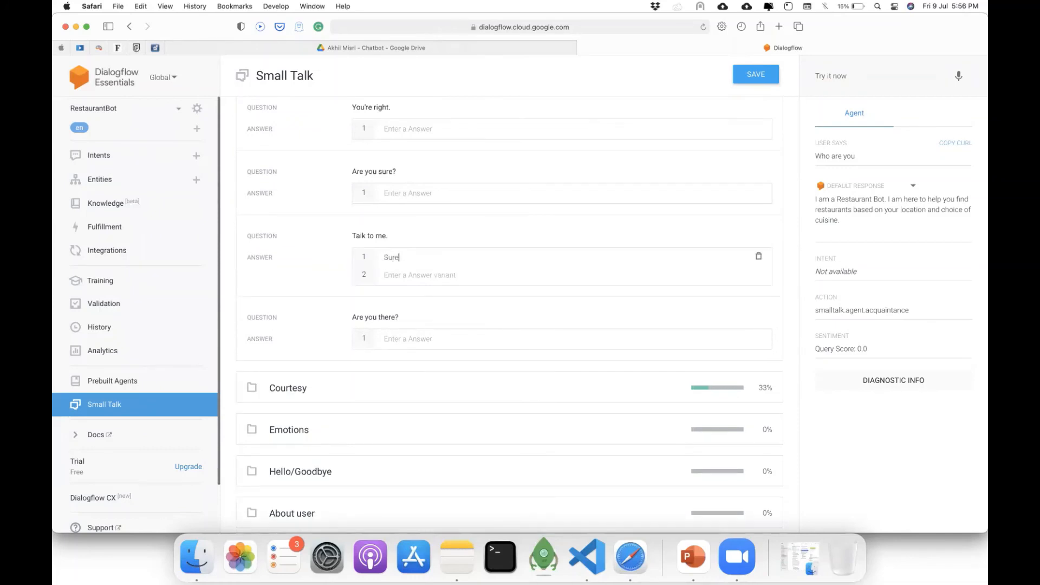
type(". What do you want to talk about?")
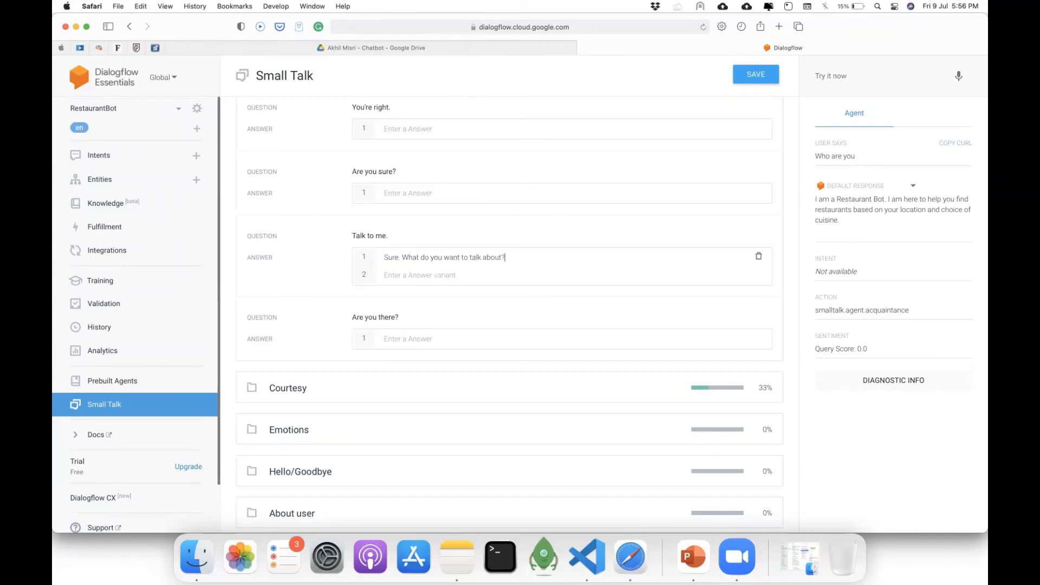
left_click(748, 75)
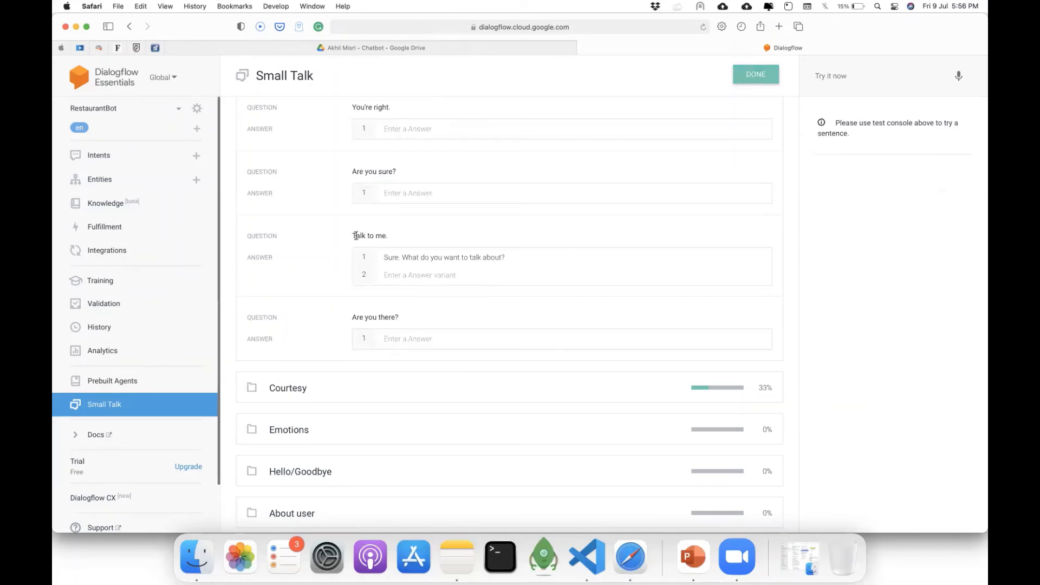
Test the agent with the copied question "Talk to me." and examine its default response.
left_click_drag(353, 236, 391, 237)
key("super+c")
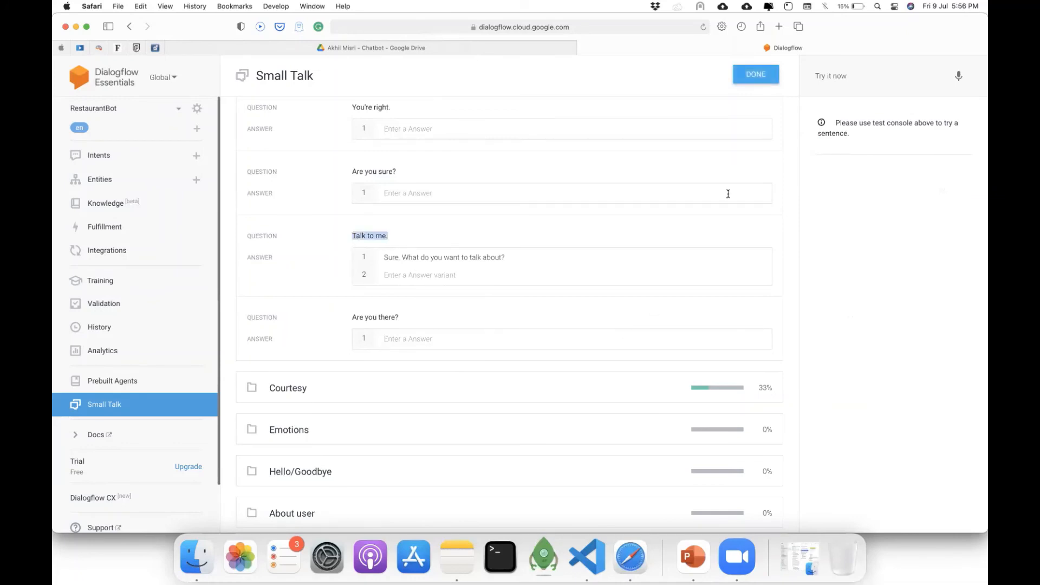
left_click(830, 70)
key("super+v")
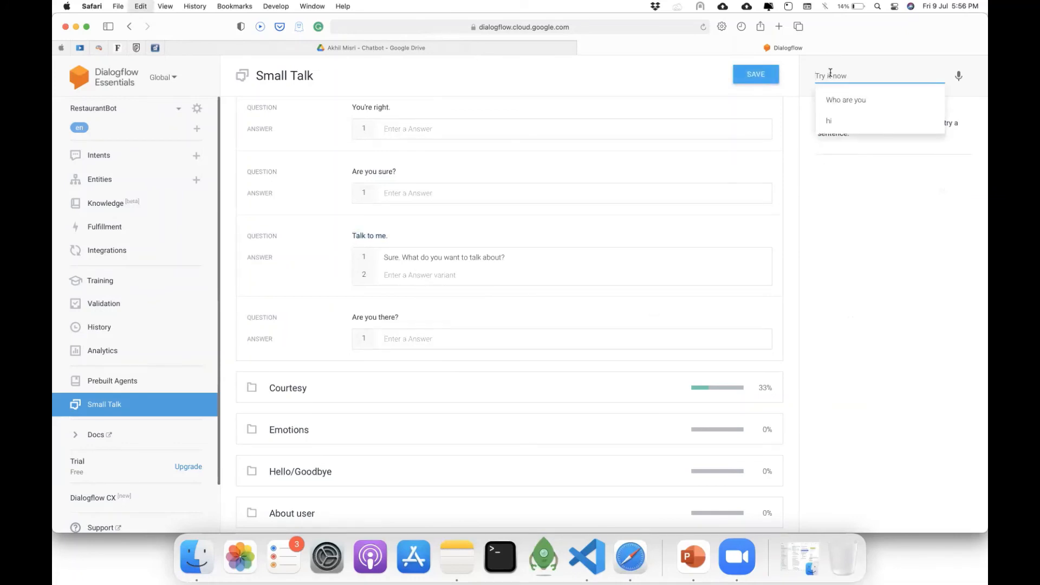
key("Return")
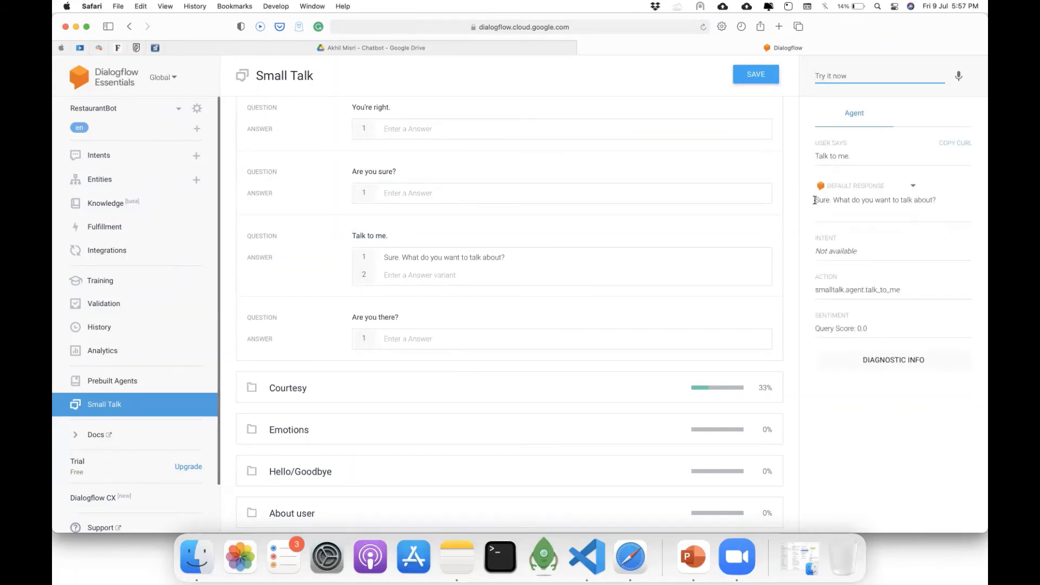
left_click_drag(814, 200, 940, 199)
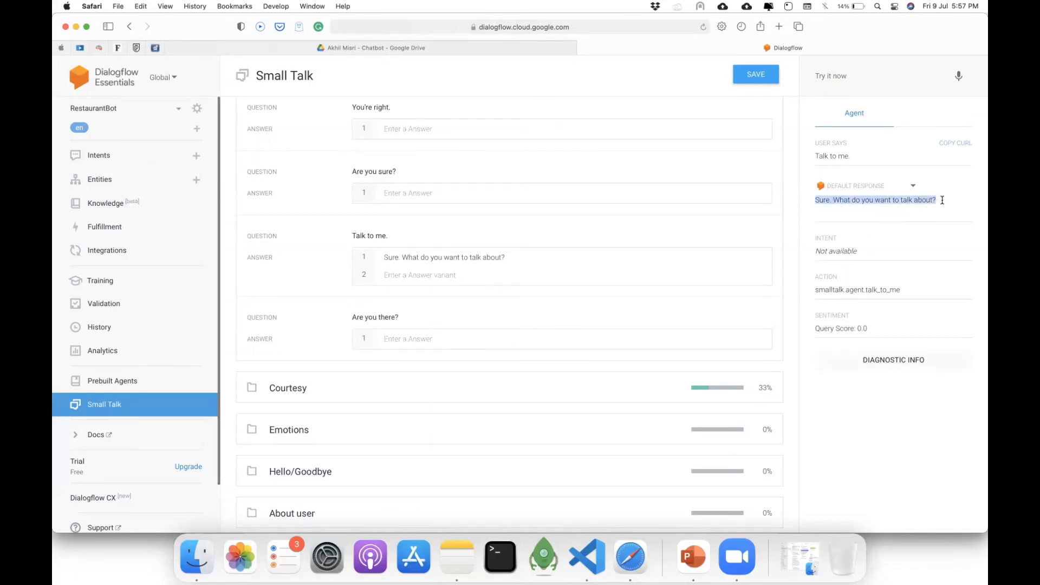
Expand the Emotions and Courtesy categories and review their questions and answers.
scroll(382, 304, "down", 5)
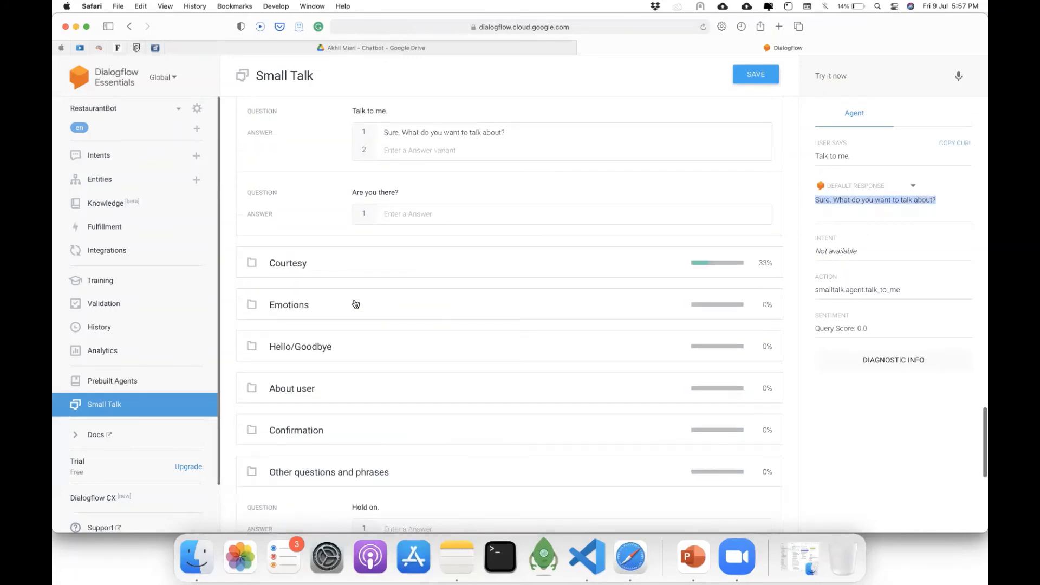
left_click(303, 303)
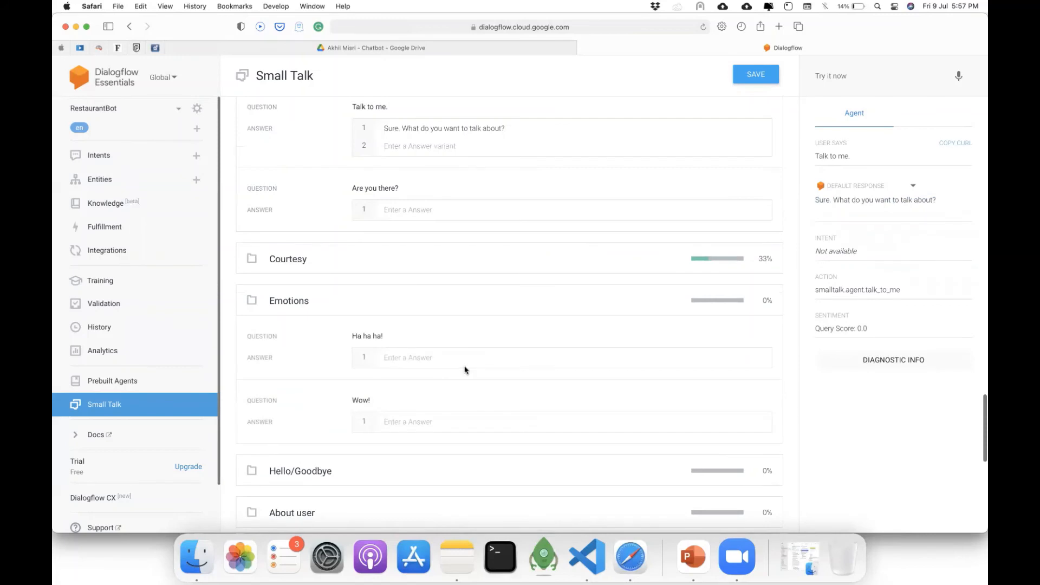
left_click(297, 258)
scroll(486, 315, "down", 4)
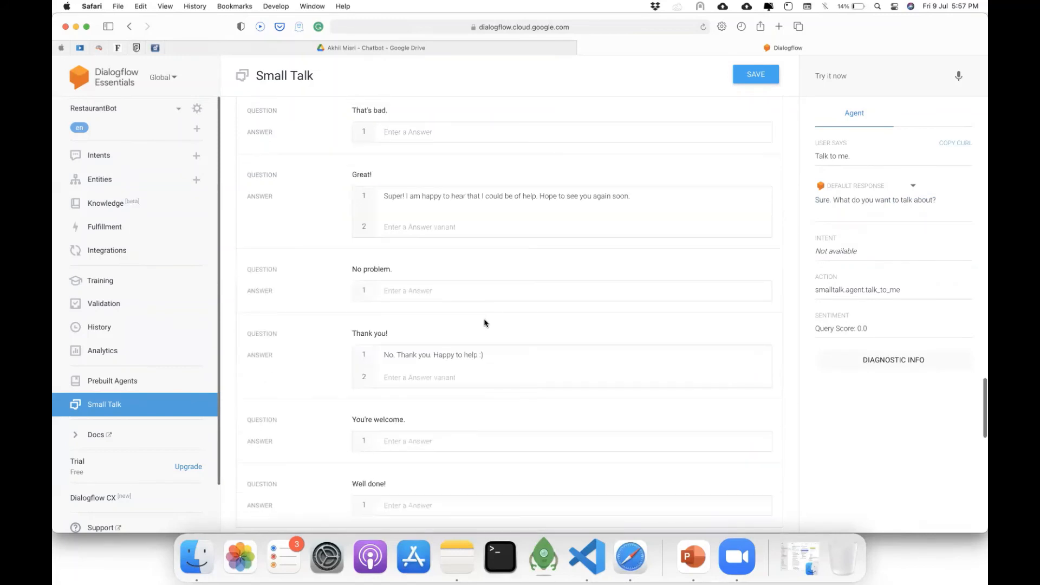
scroll(452, 374, "down", 3)
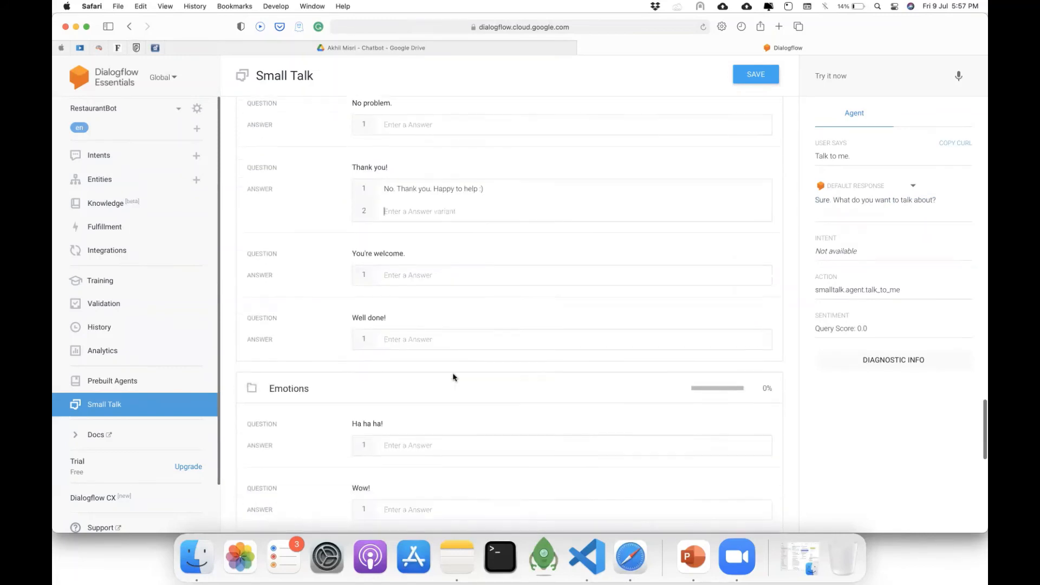
Open RestaurantBot's integrations and review the one-click telephony, telephony, text-based and open source options.
scroll(294, 362, "up", 10)
scroll(294, 362, "up", 1)
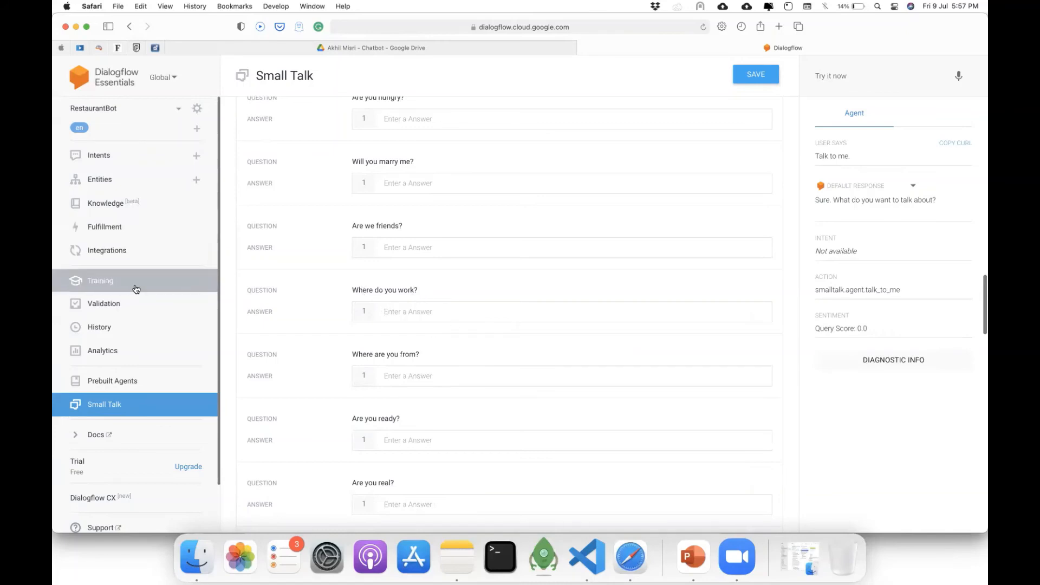
left_click(135, 253)
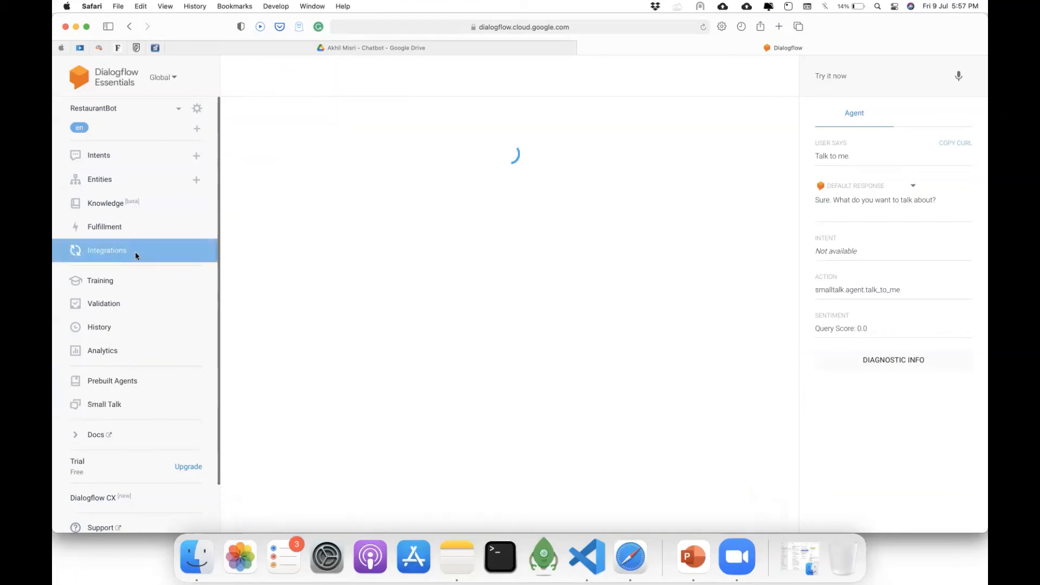
scroll(400, 367, "down", 10)
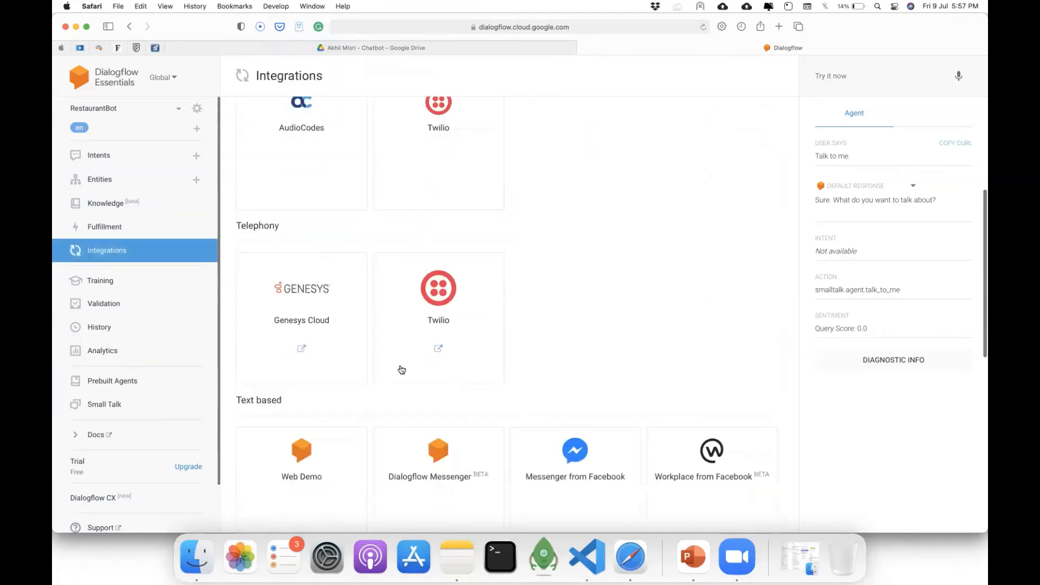
scroll(401, 370, "down", 5)
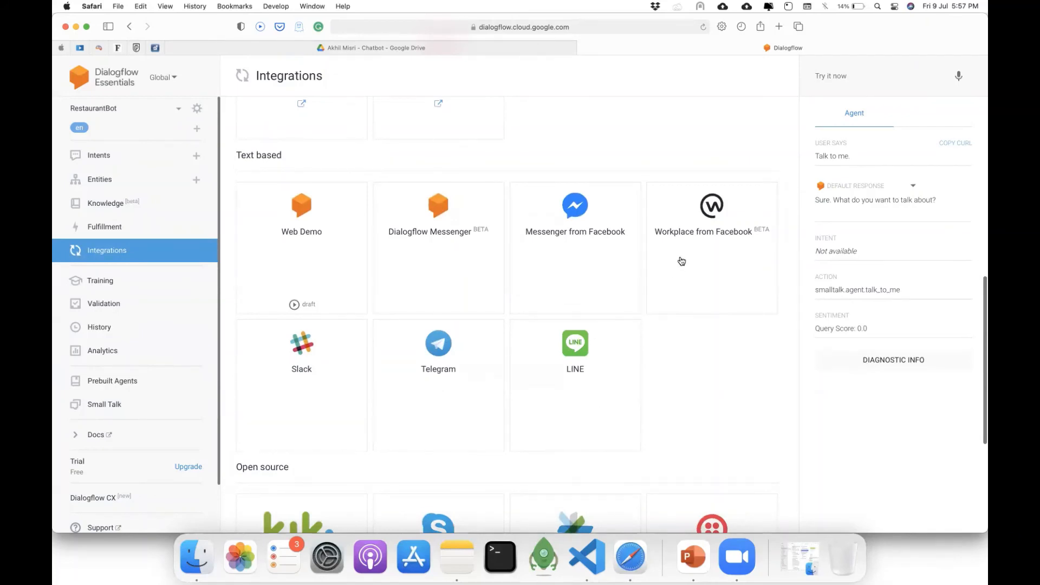
scroll(580, 373, "down", 5)
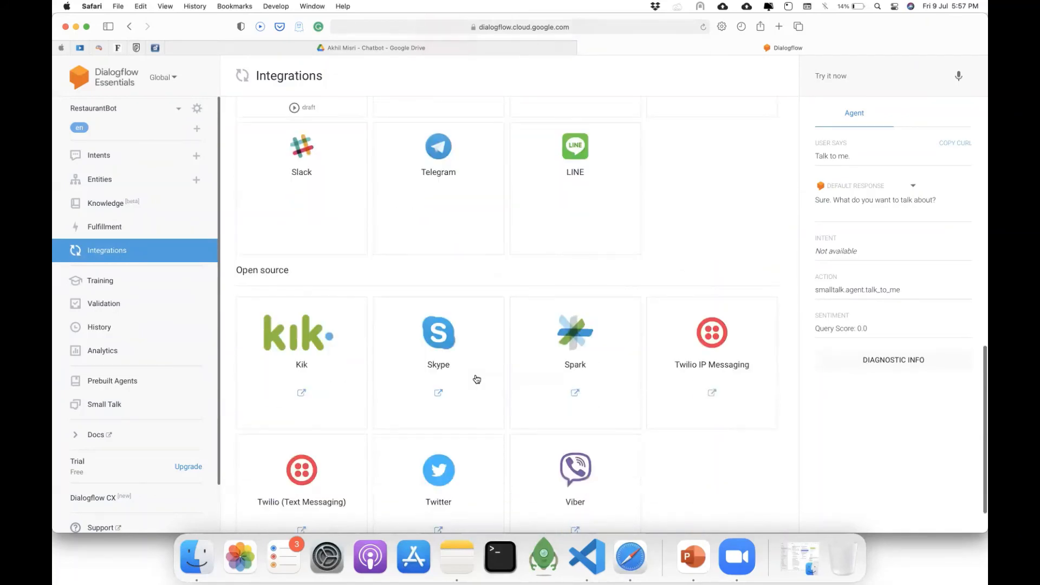
scroll(473, 378, "down", 1)
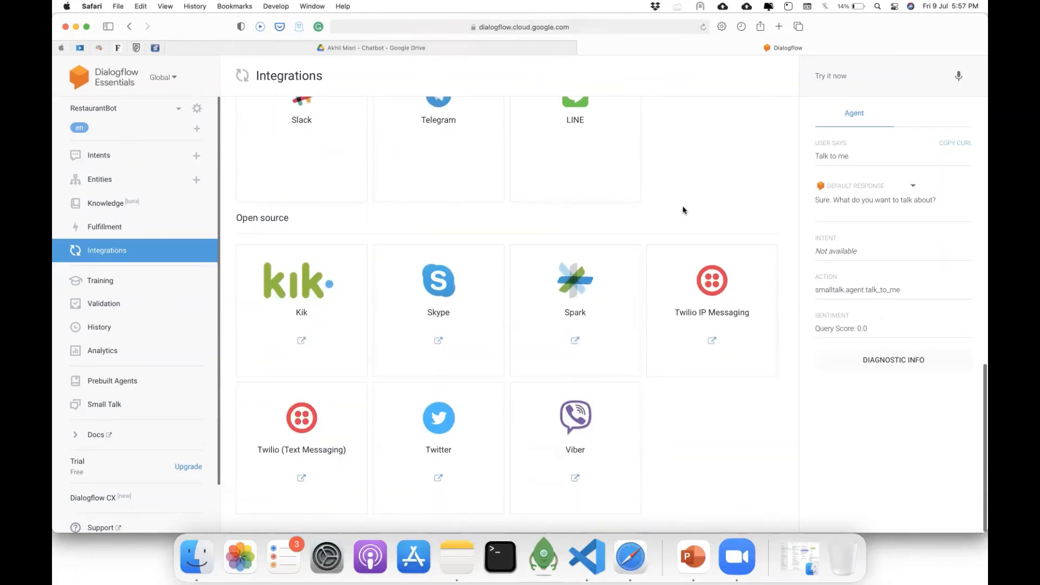
scroll(682, 210, "up", 4)
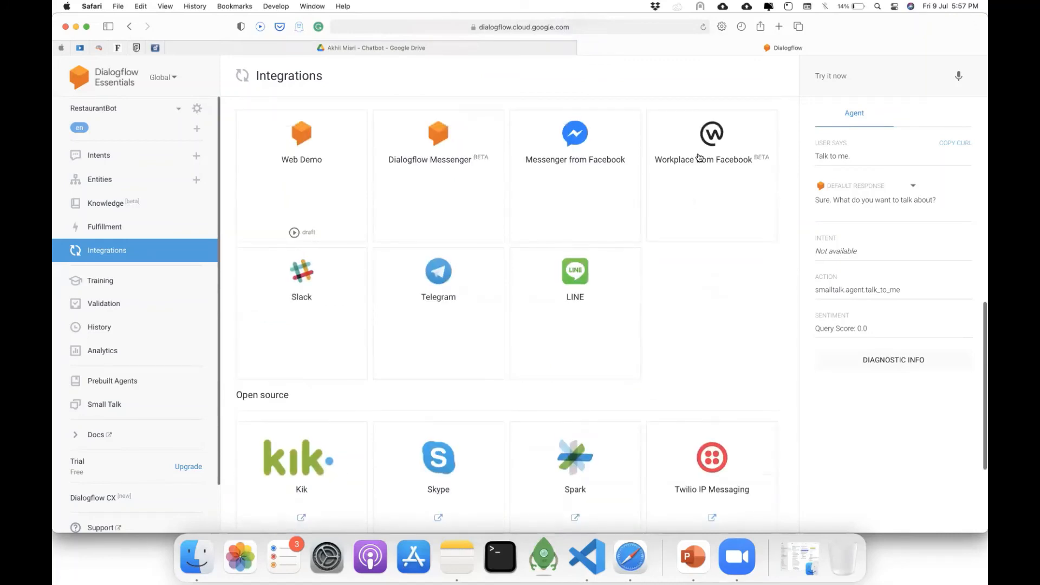
scroll(685, 142, "up", 3)
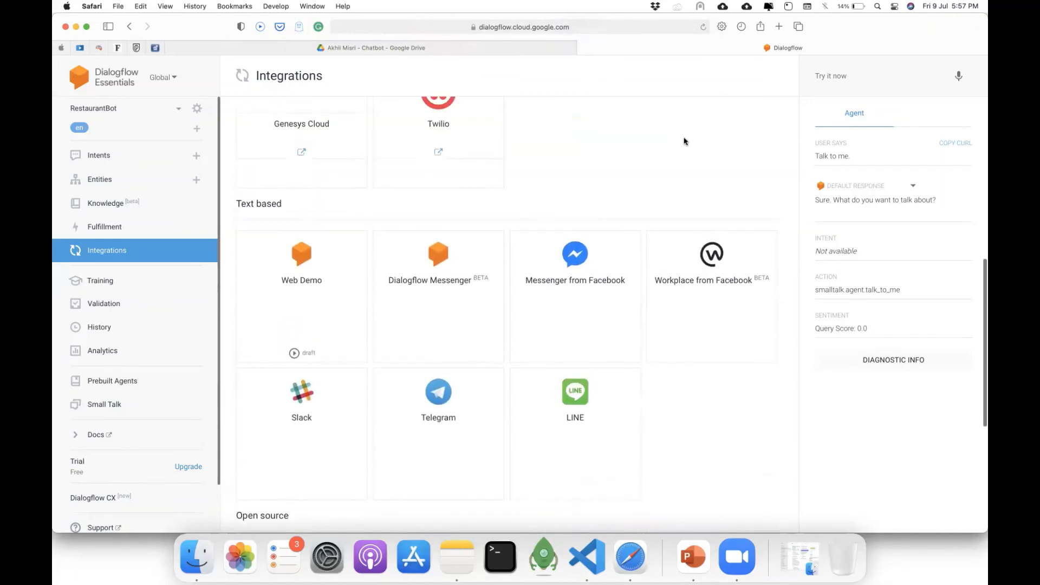
scroll(683, 139, "up", 7)
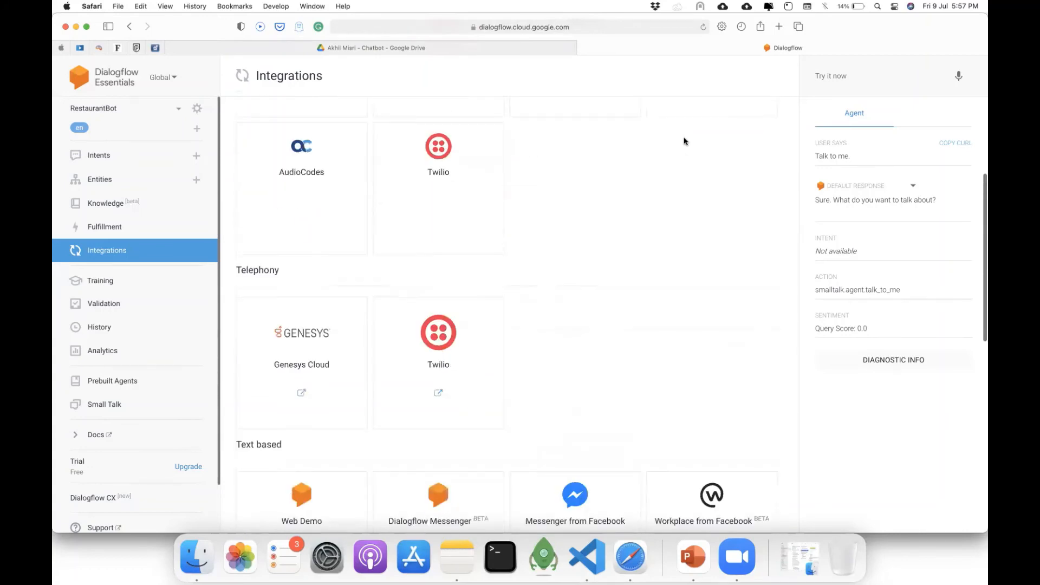
scroll(533, 241, "up", 3)
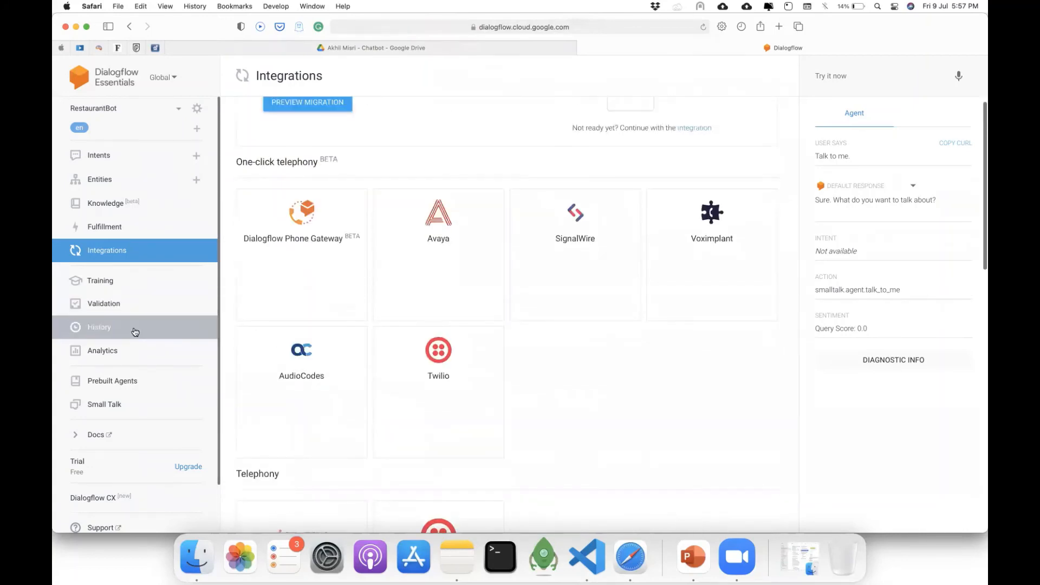
Open the agent's conversation history and examine the exchanges in the "hi" conversation.
left_click(135, 331)
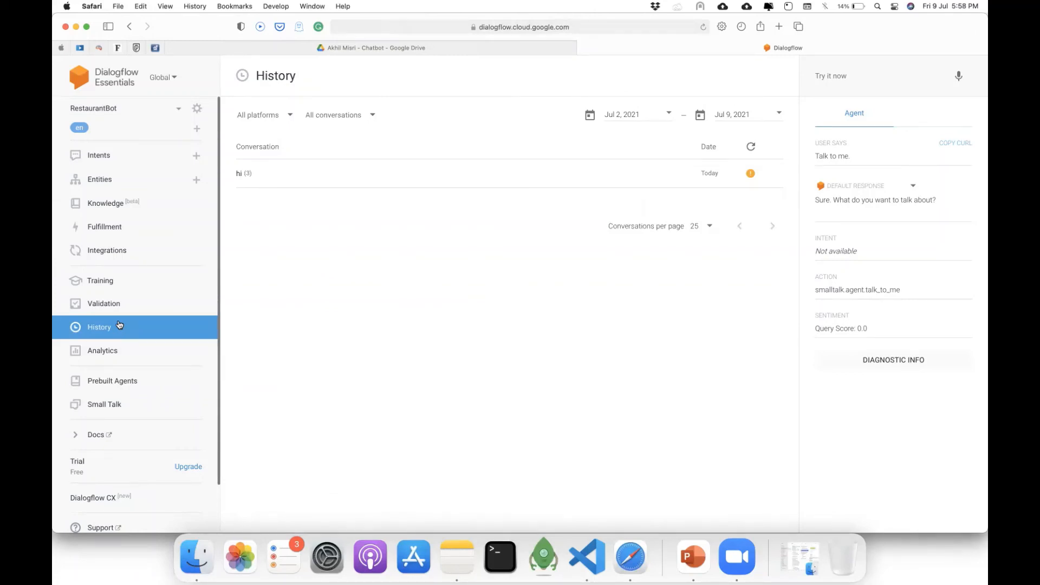
left_click(266, 177)
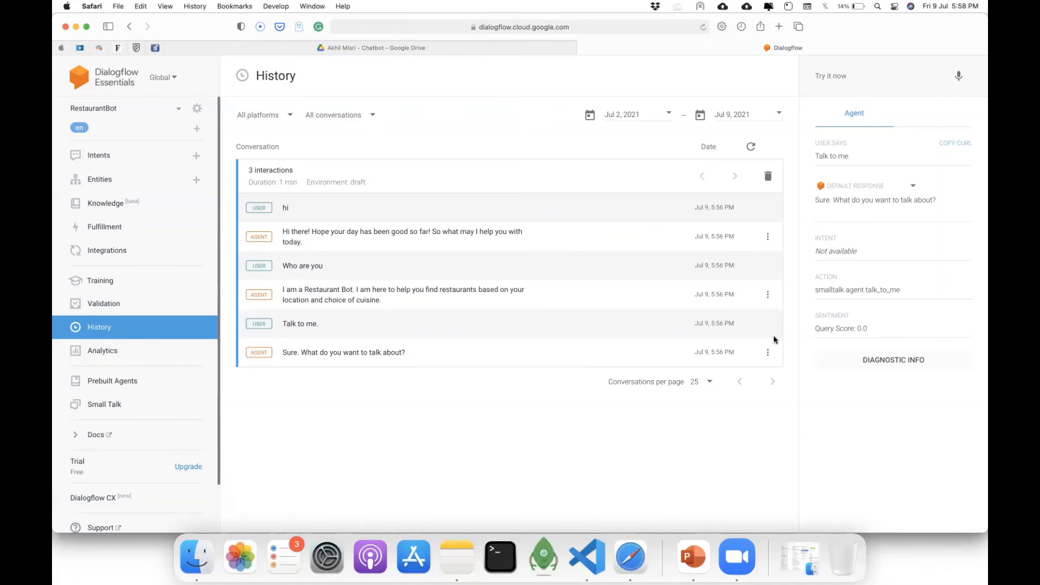
left_click(263, 172)
mouse_move(750, 177)
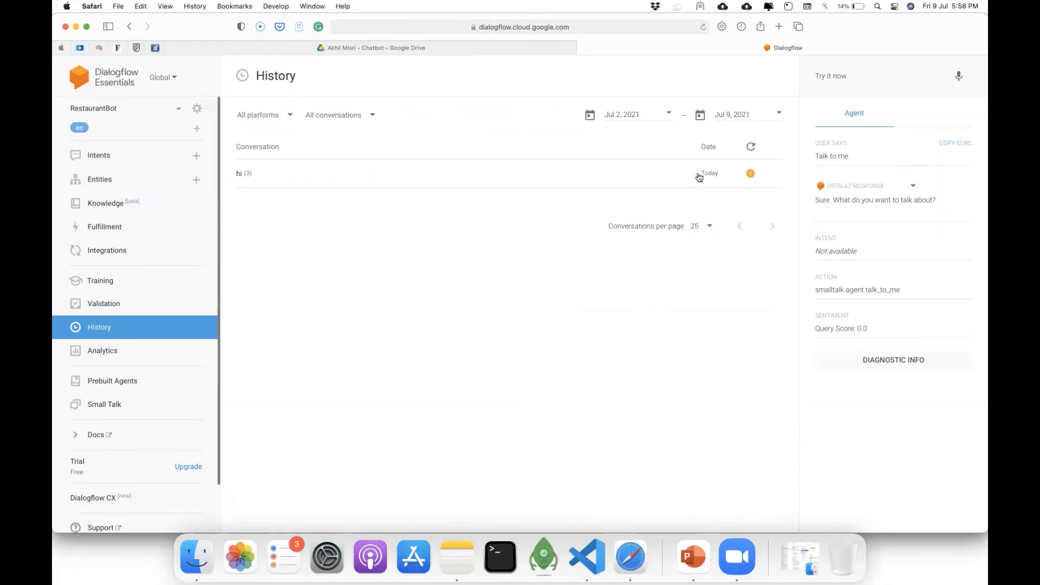
left_click(615, 177)
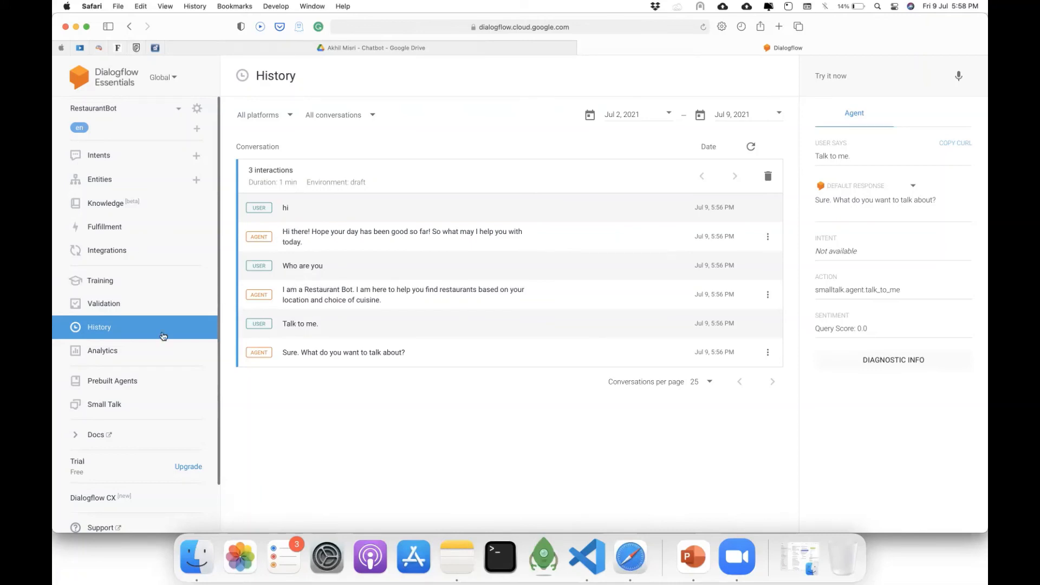
Switch to the PowerPoint presentation and highlight "Knowledge Builder" on the Features slide.
left_click(693, 555)
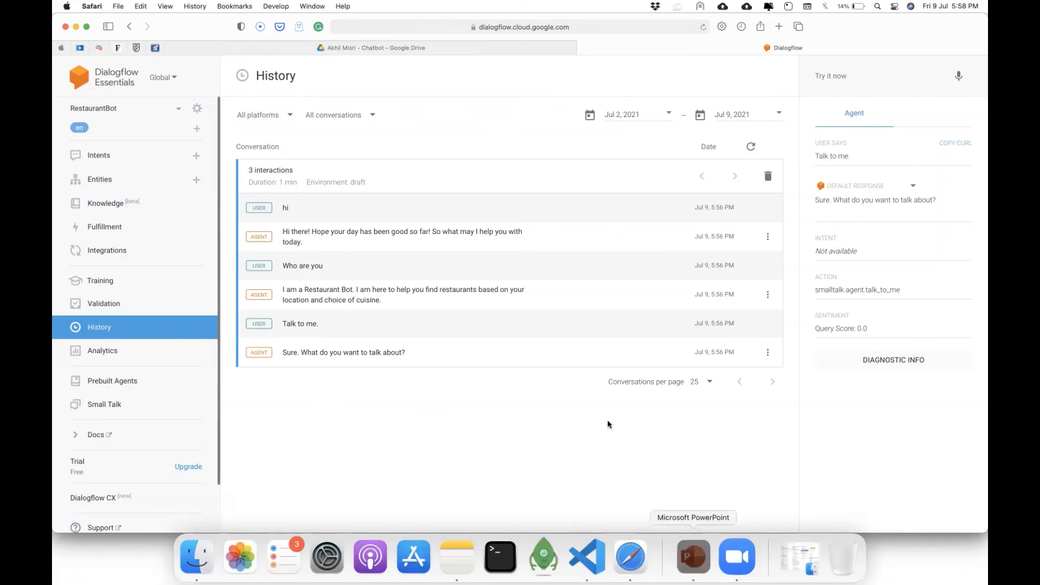
left_click(108, 383)
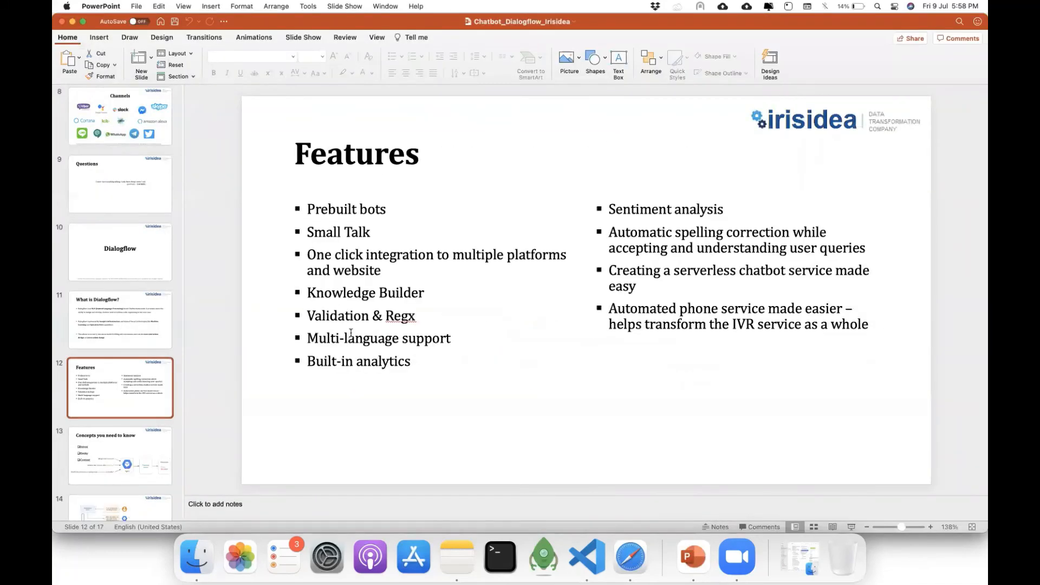
left_click_drag(302, 288, 439, 286)
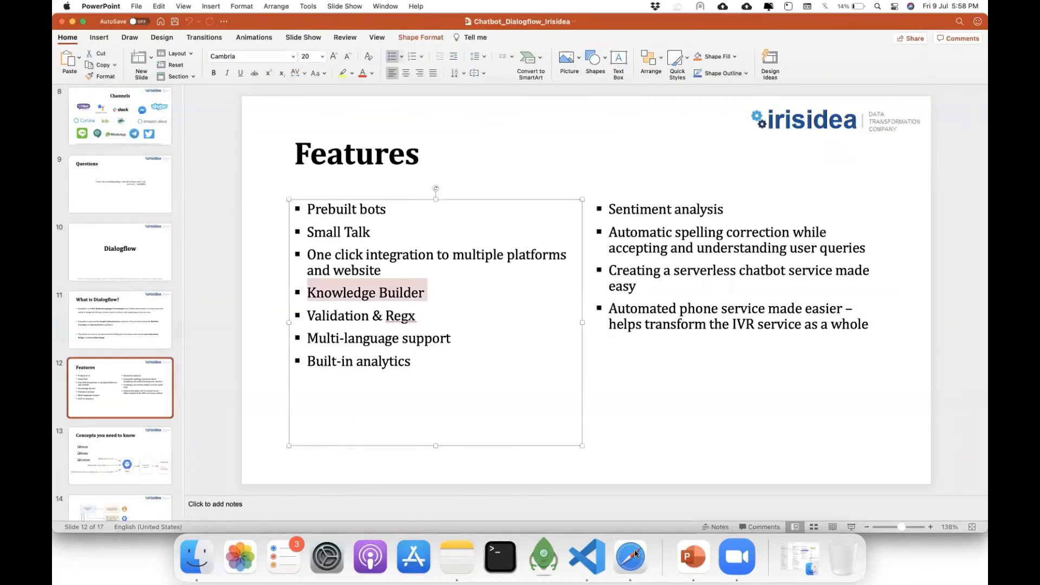
Return to Dialogflow in Safari, check the knowledge bases of RestaurantBot and Metrimap, and switch back to the RestaurantBot agent.
key("super+Tab")
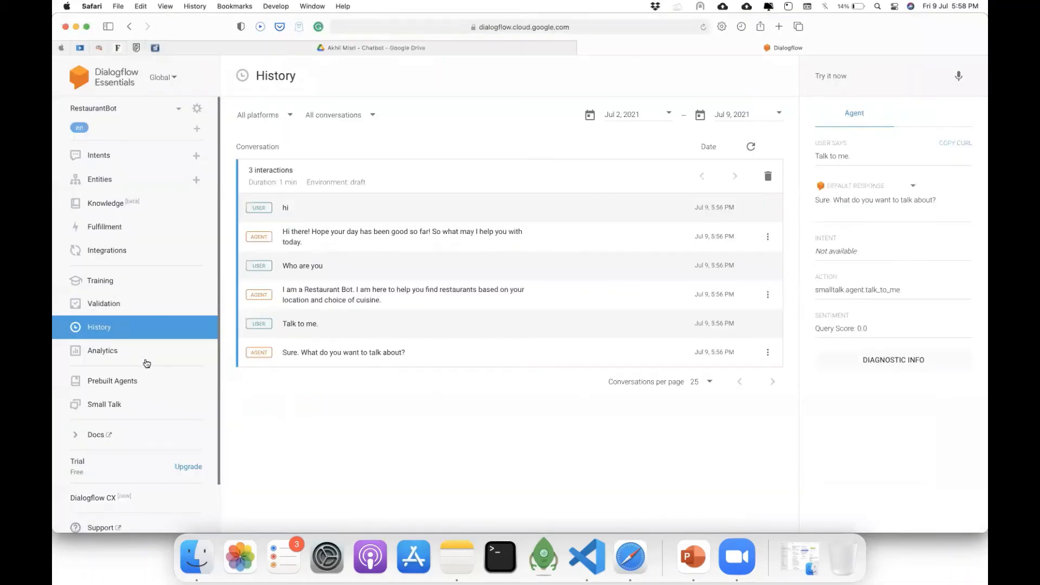
left_click(120, 205)
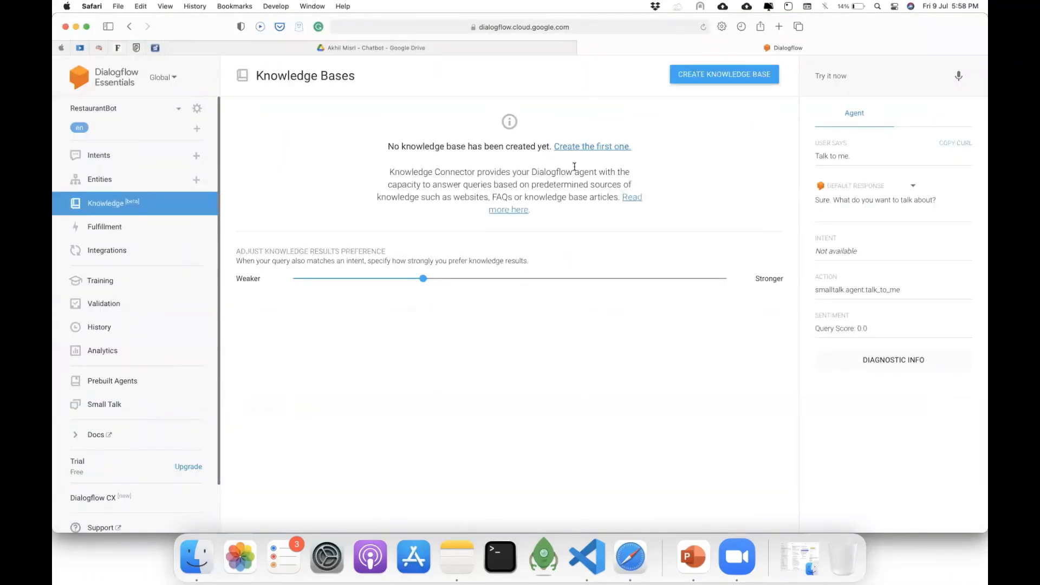
left_click(124, 102)
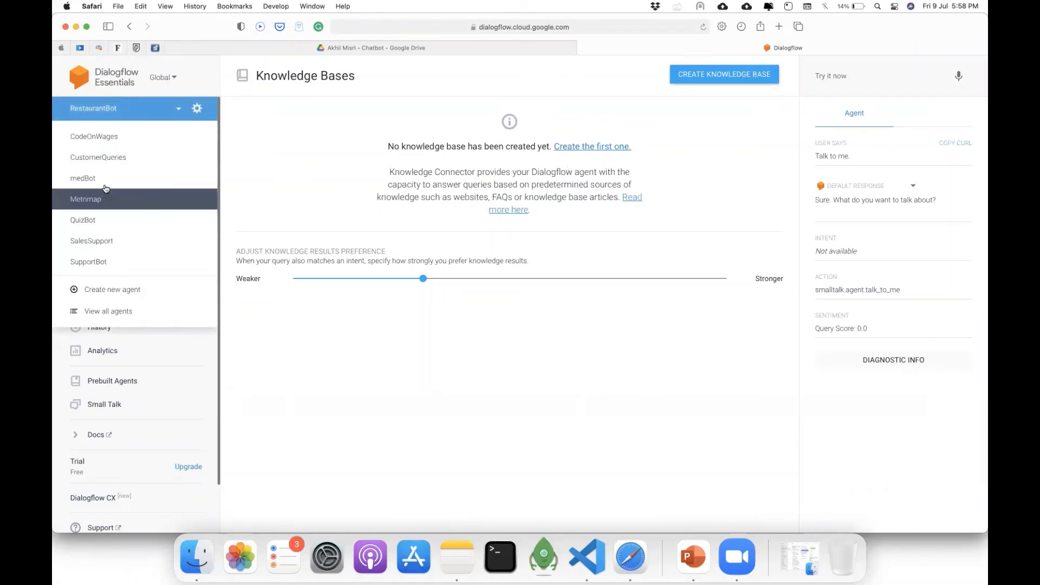
left_click(111, 198)
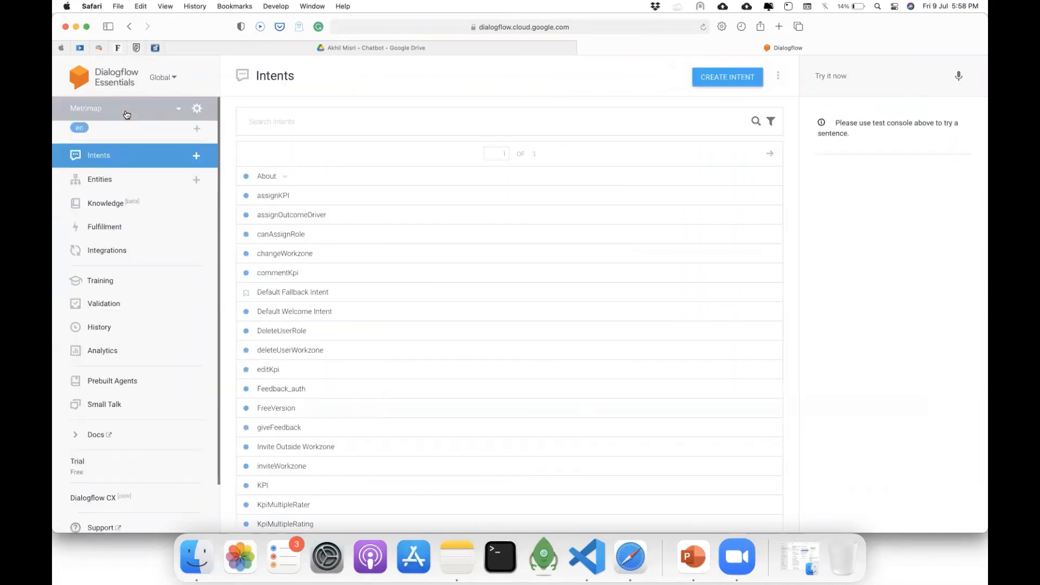
left_click(119, 206)
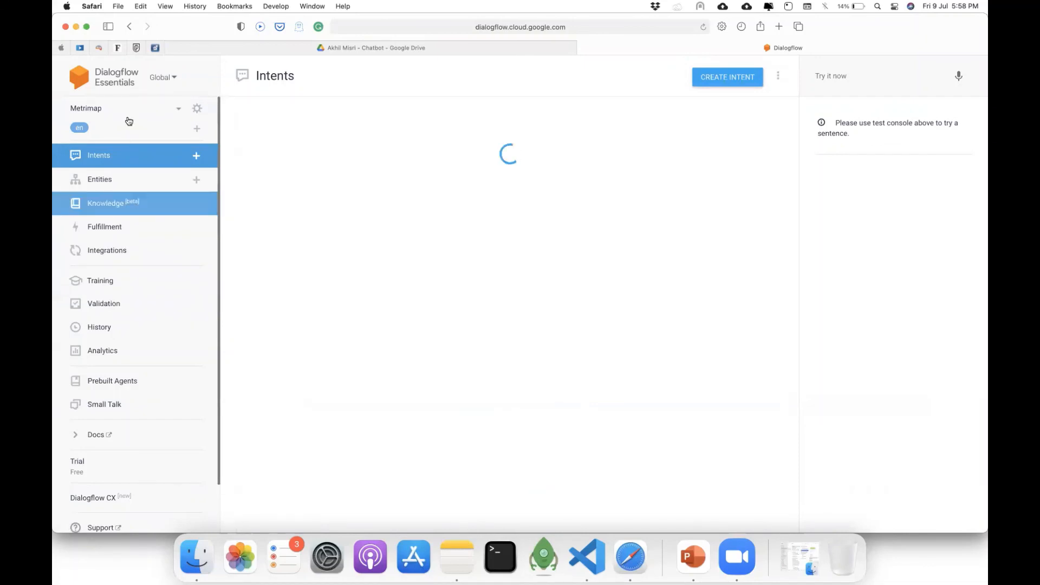
left_click(128, 108)
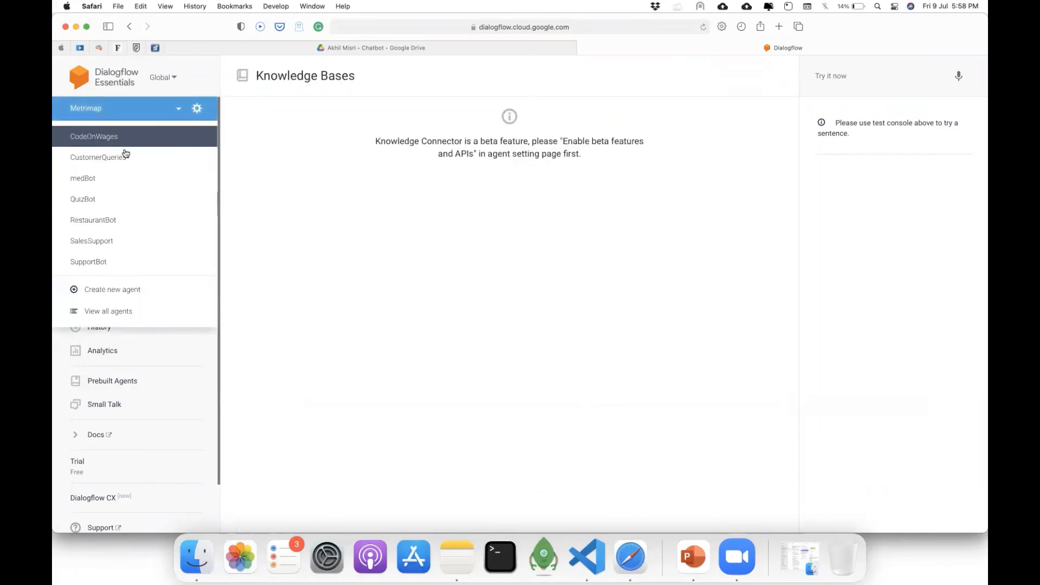
left_click(122, 220)
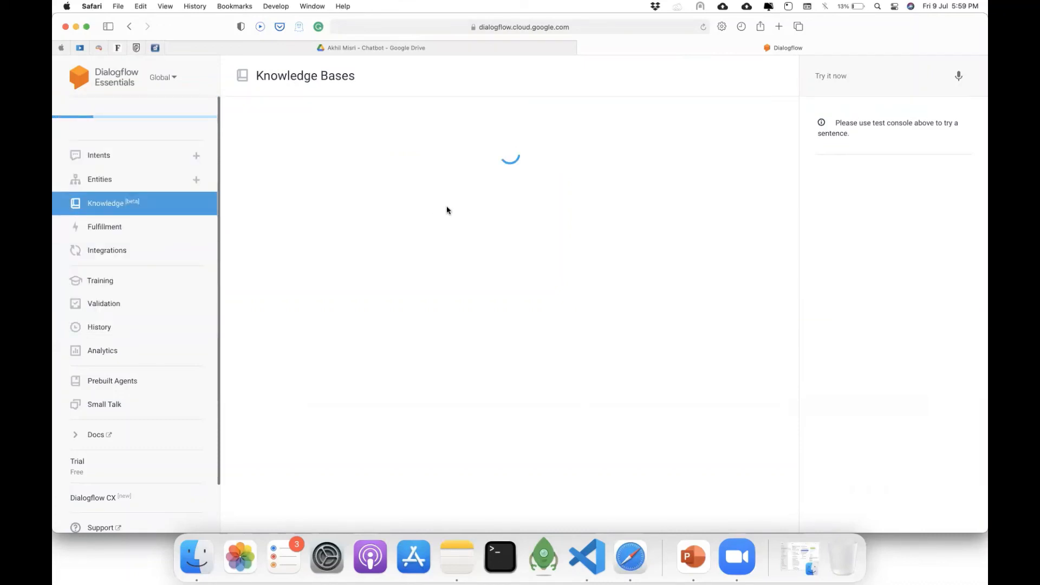
Look up "google faq" in a new browser tab and review the Google Privacy & Terms FAQ page.
left_click(781, 27)
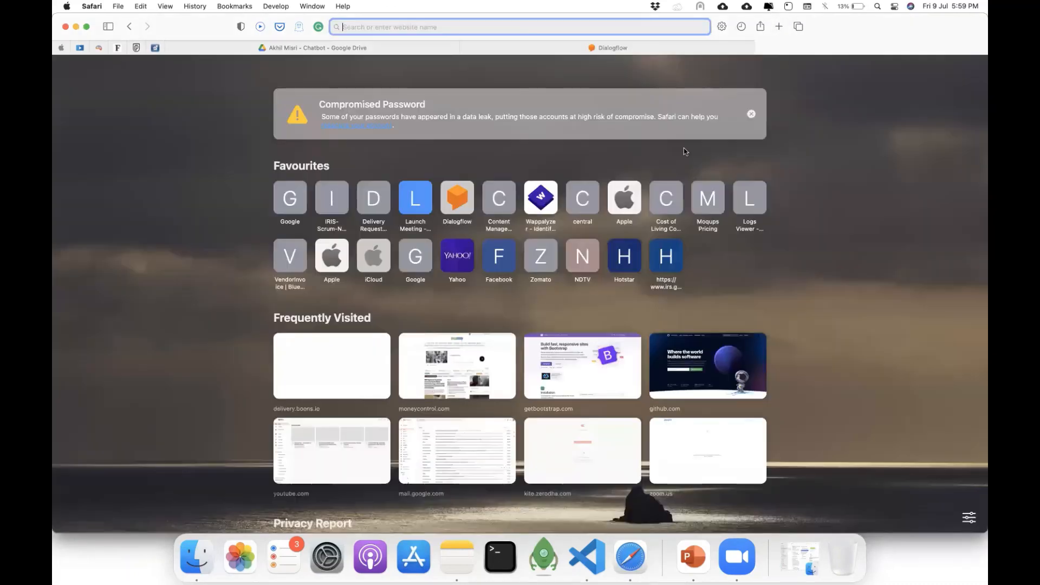
type("google")
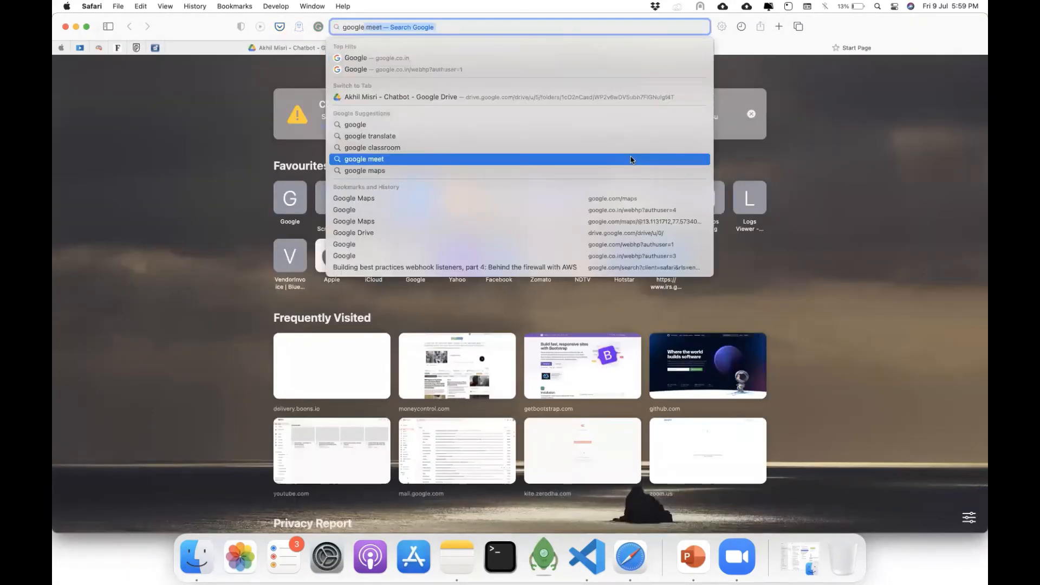
type(" faq")
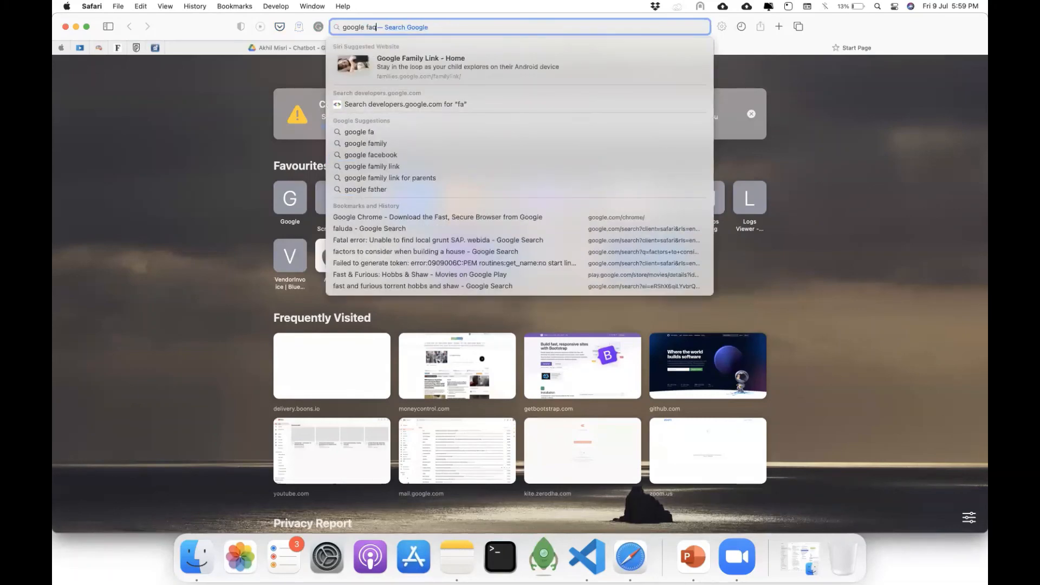
key("Return")
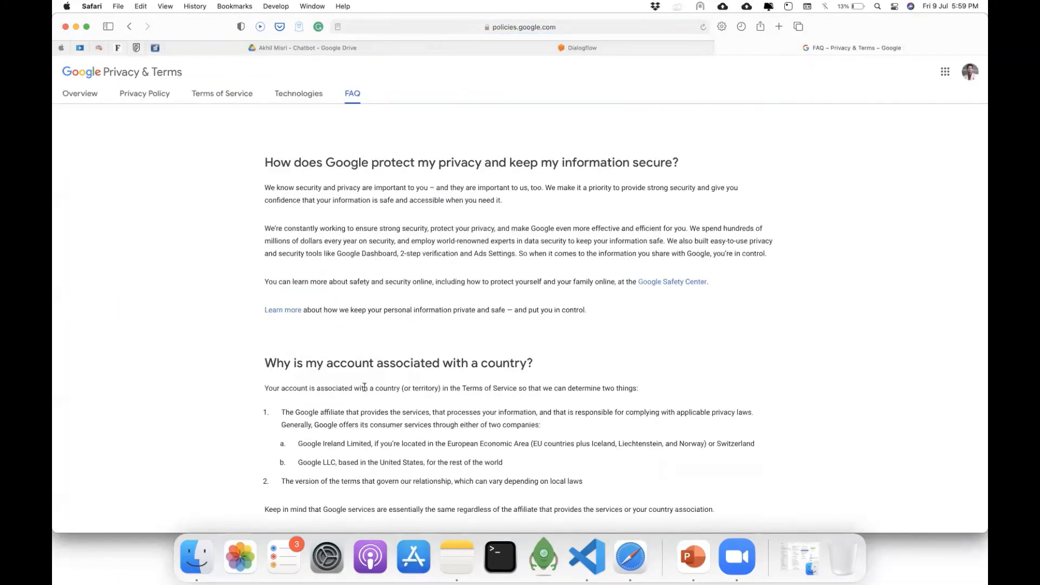
scroll(365, 389, "down", 3)
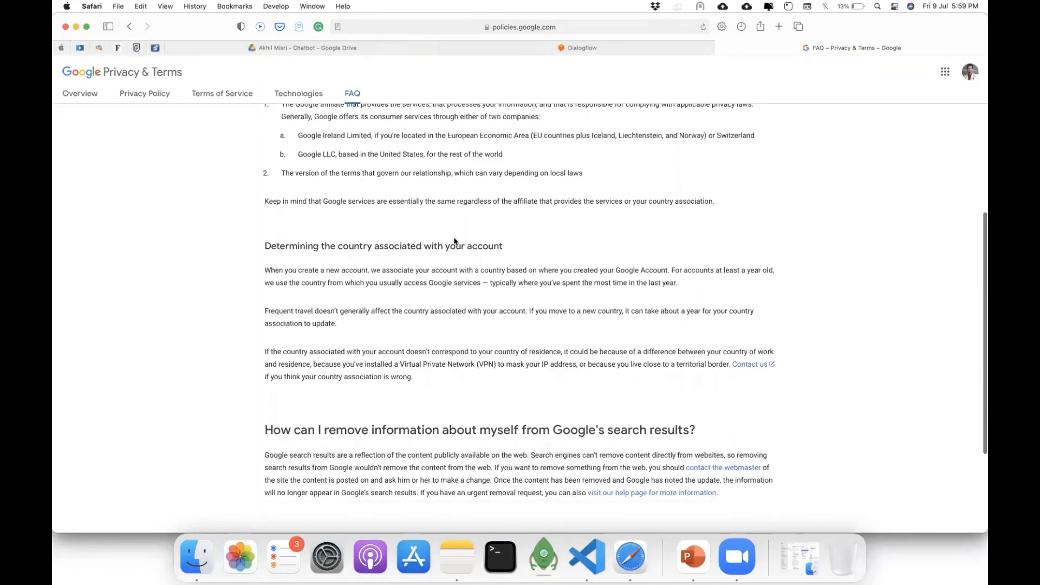
scroll(454, 239, "up", 6)
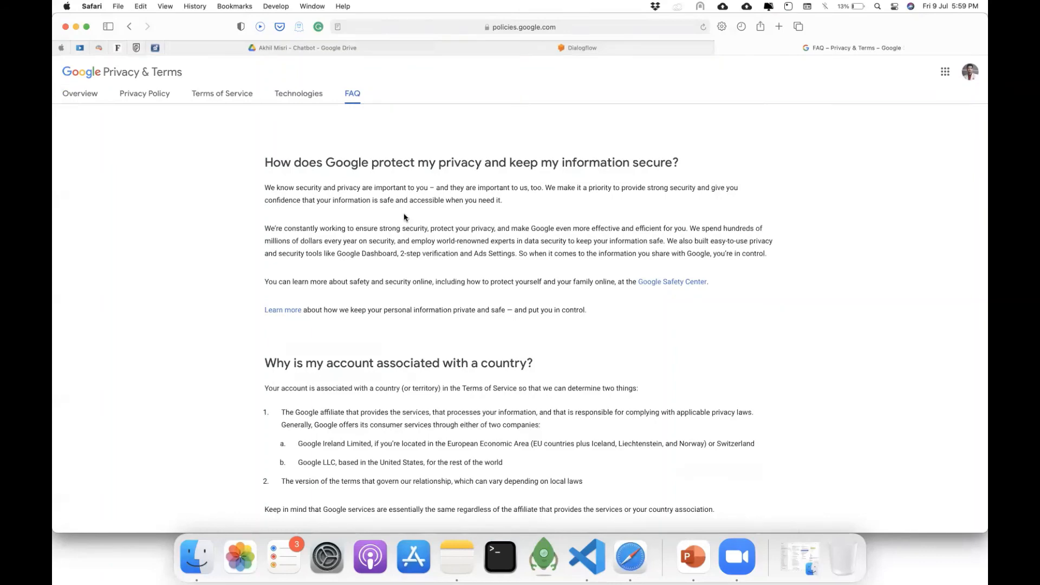
scroll(377, 438, "down", 5)
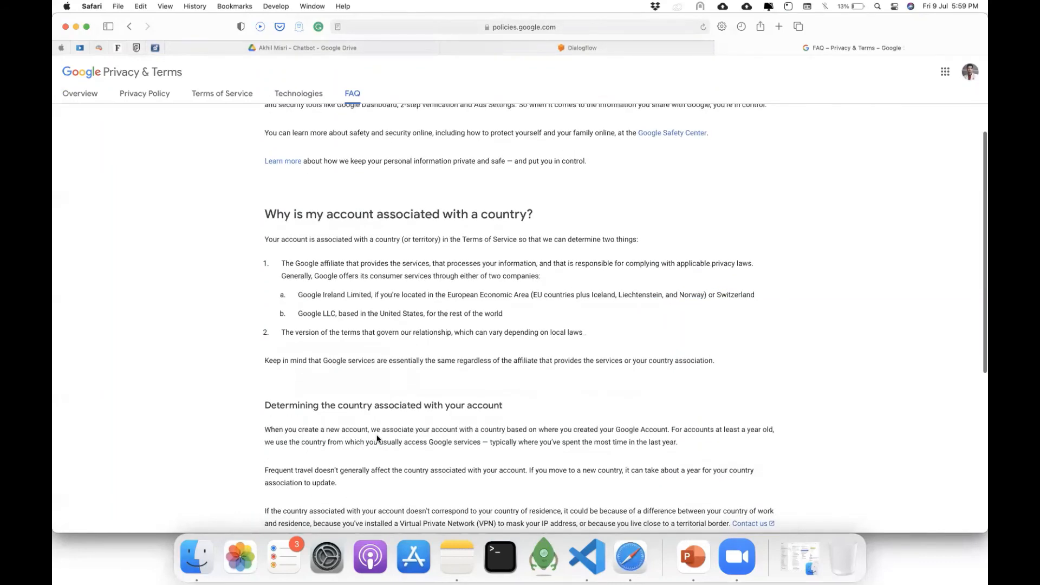
scroll(379, 433, "up", 5)
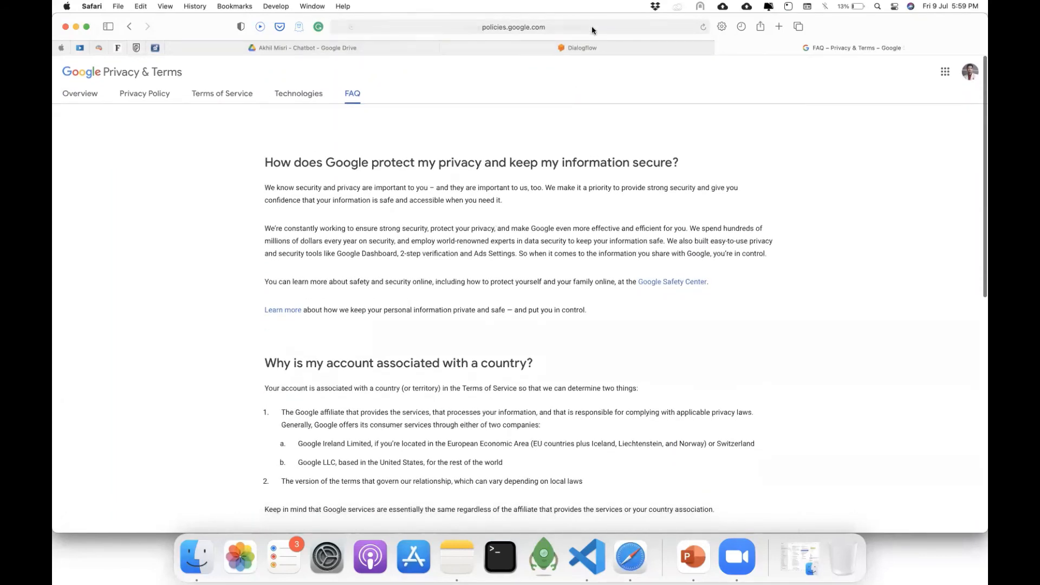
Copy the Google FAQ page's address and start a new knowledge base for RestaurantBot in Dialogflow.
left_click(592, 26)
left_click(655, 50)
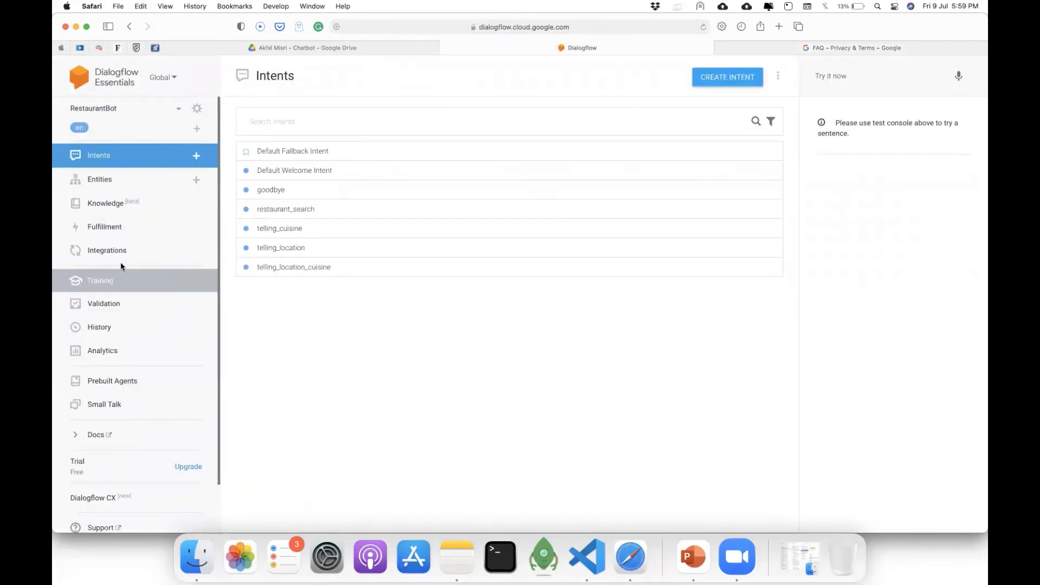
left_click(134, 212)
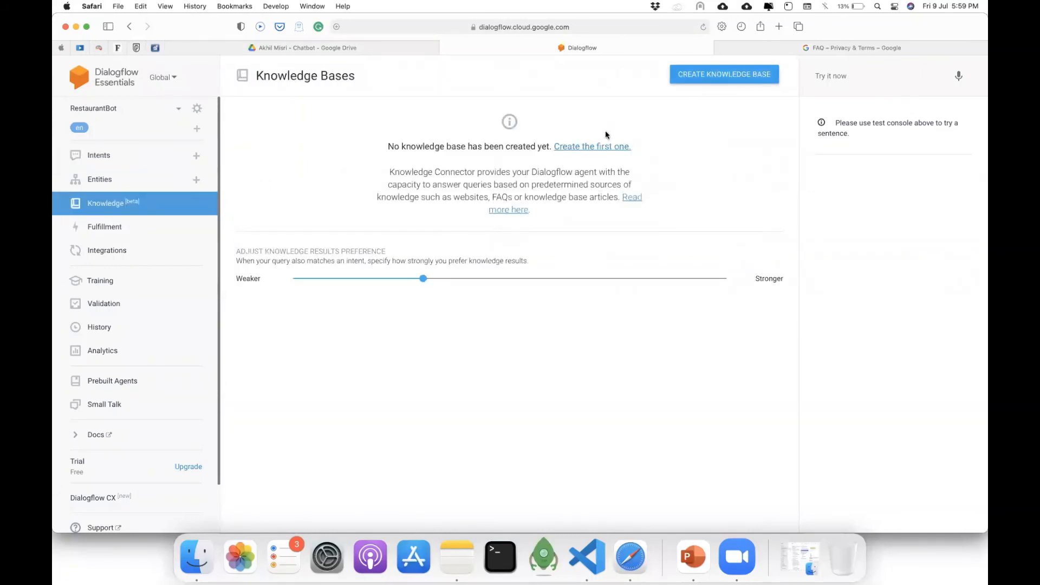
left_click(600, 151)
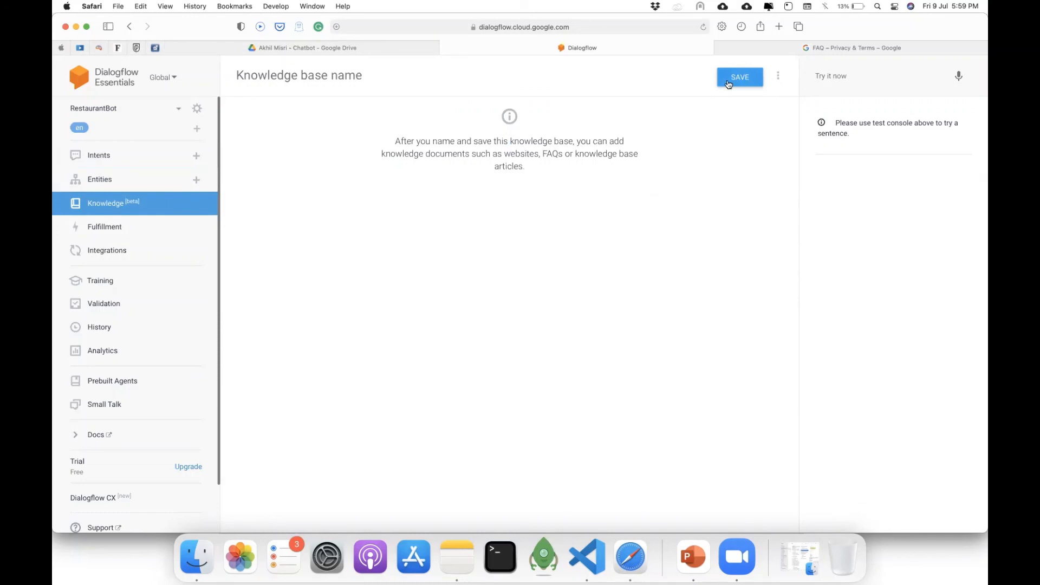
Name the new knowledge base "Google FAQ" and save it.
left_click(146, 204)
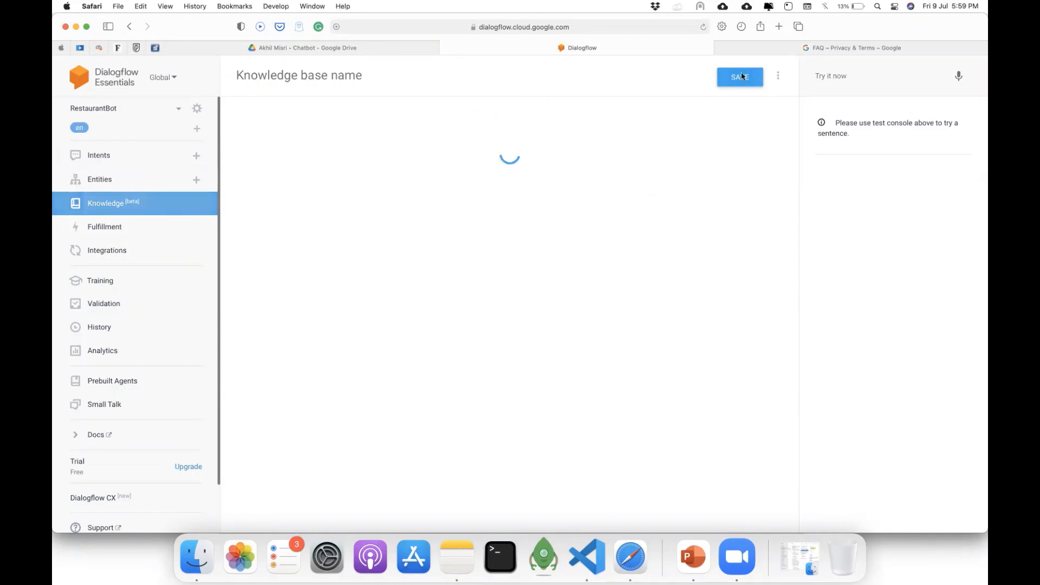
left_click(735, 77)
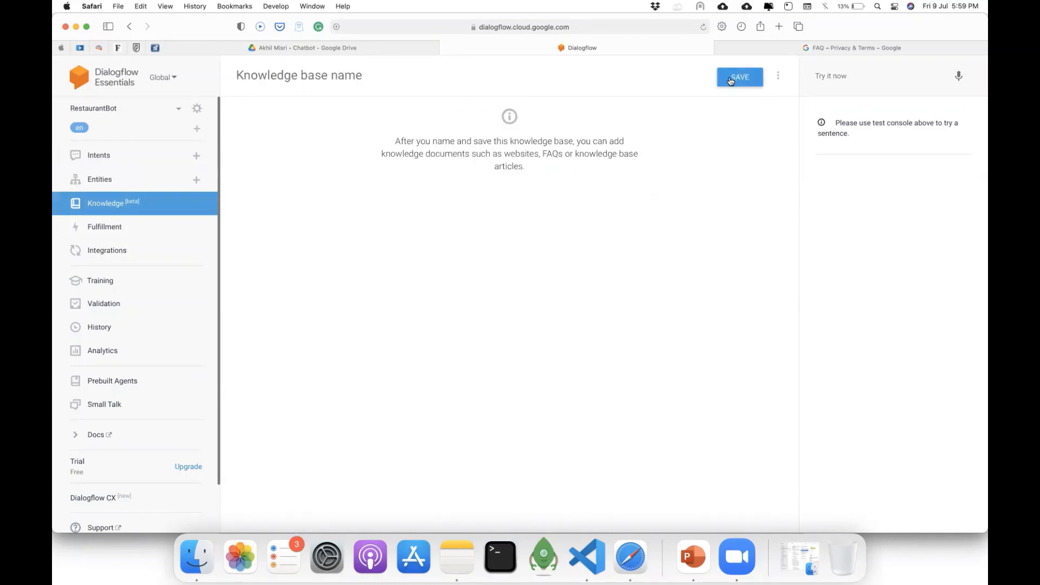
left_click(733, 80)
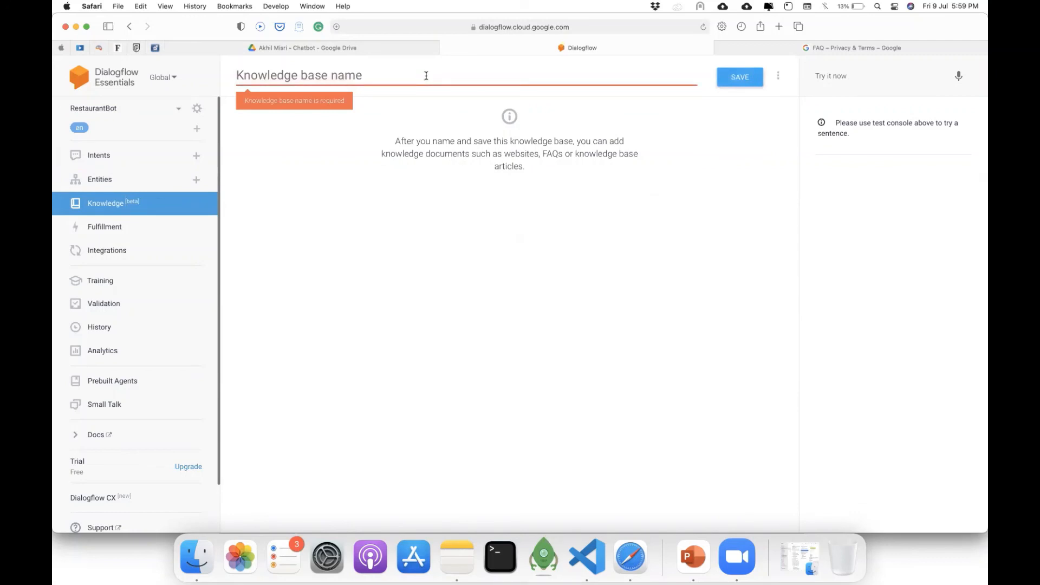
type("T")
key("BackSpace")
type("Google FAW")
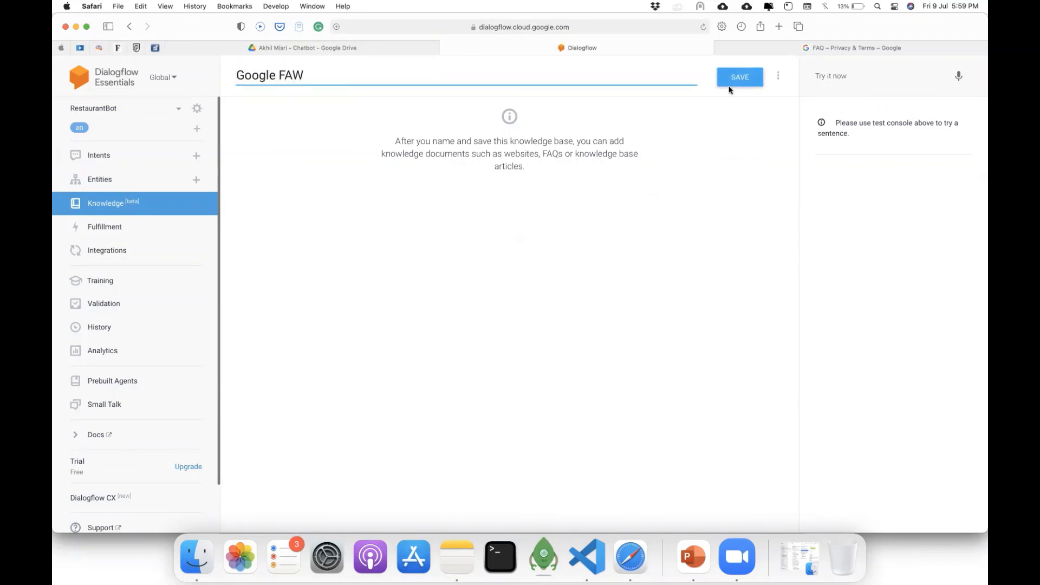
key("BackSpace")
type("Q")
left_click(738, 80)
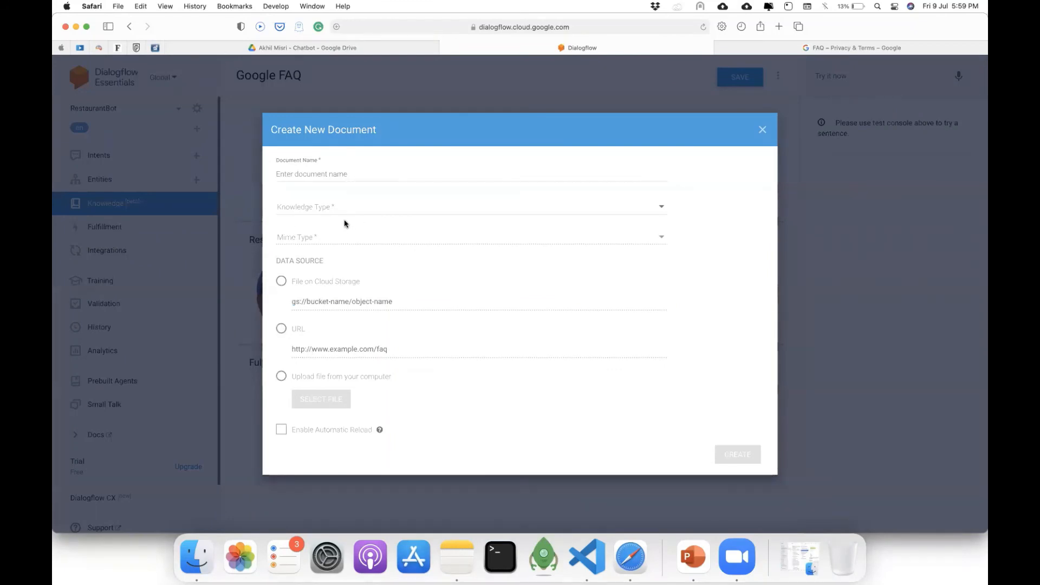
Start a new document named "FAQ" with knowledge type FAQ and MIME type text/html.
left_click(327, 174)
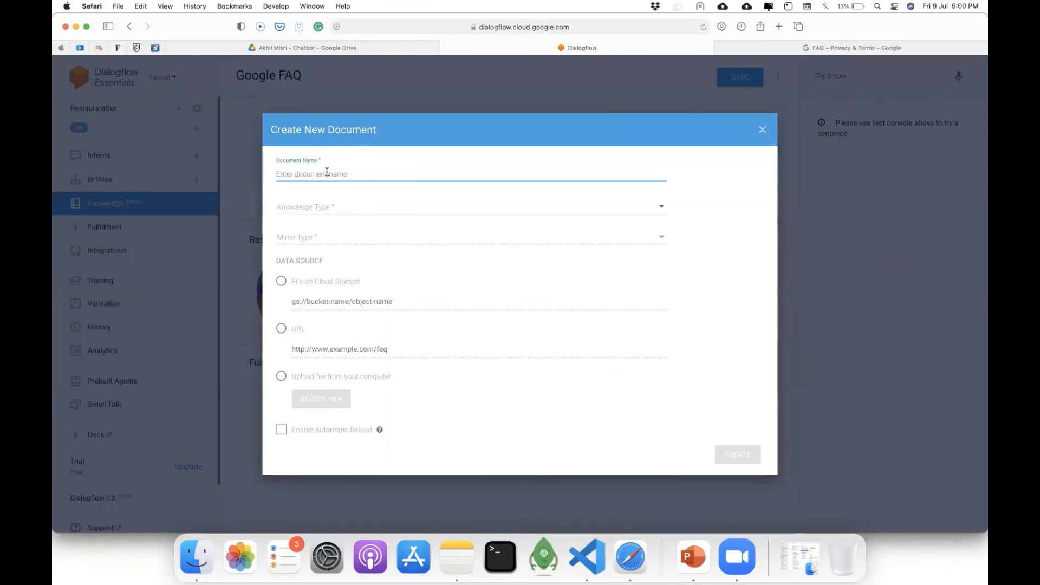
type("D")
left_click(301, 213)
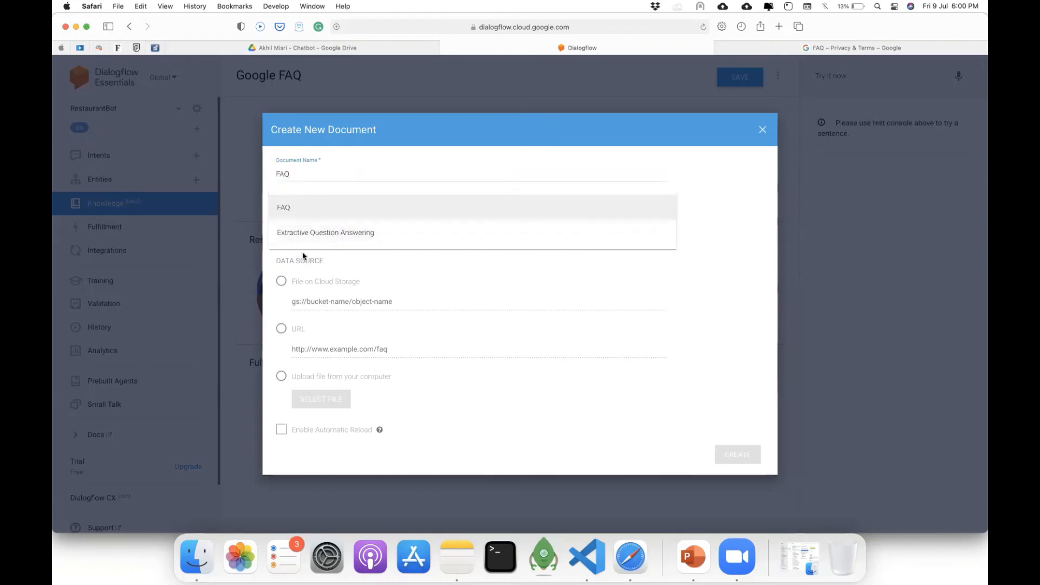
left_click(297, 209)
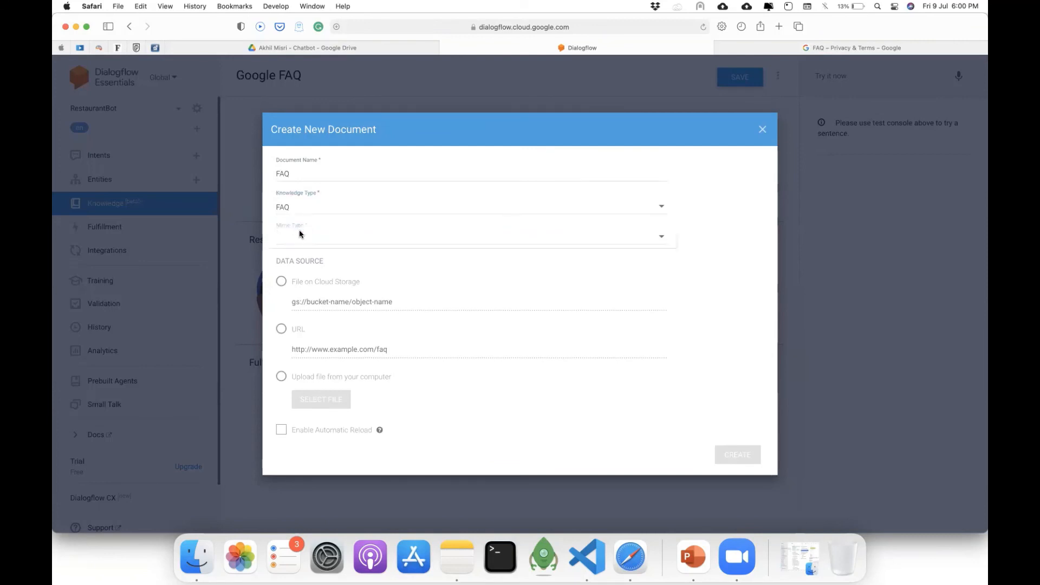
left_click(299, 232)
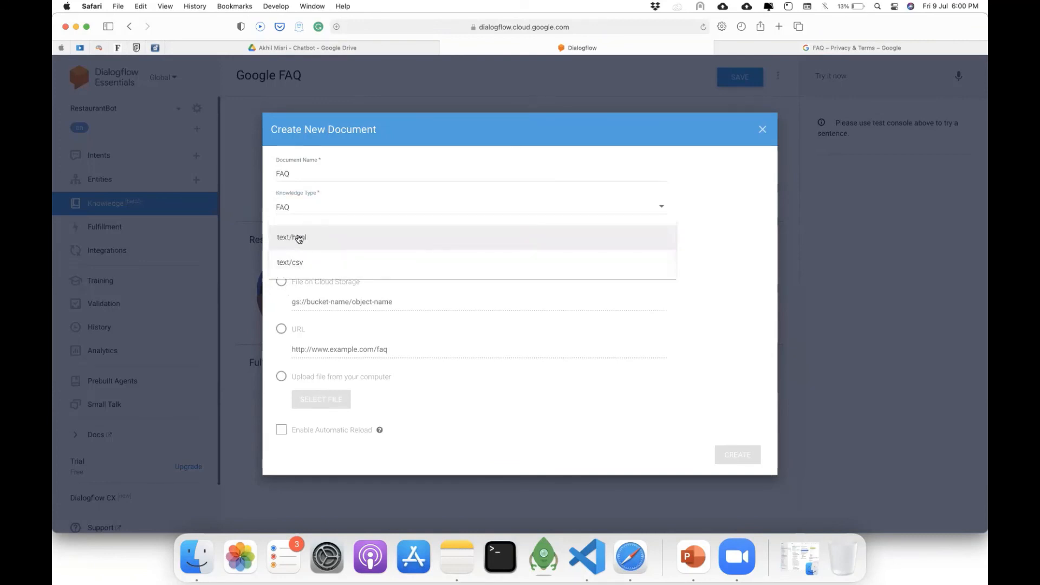
left_click(299, 239)
left_click(281, 328)
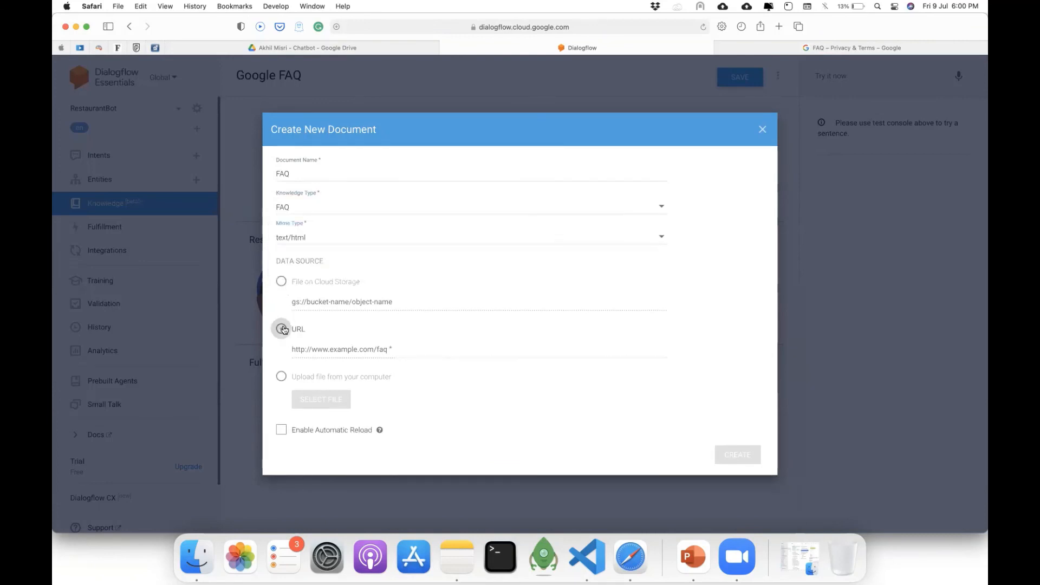
left_click(307, 356)
type("https://policies.google.com/faq?hl=en-US")
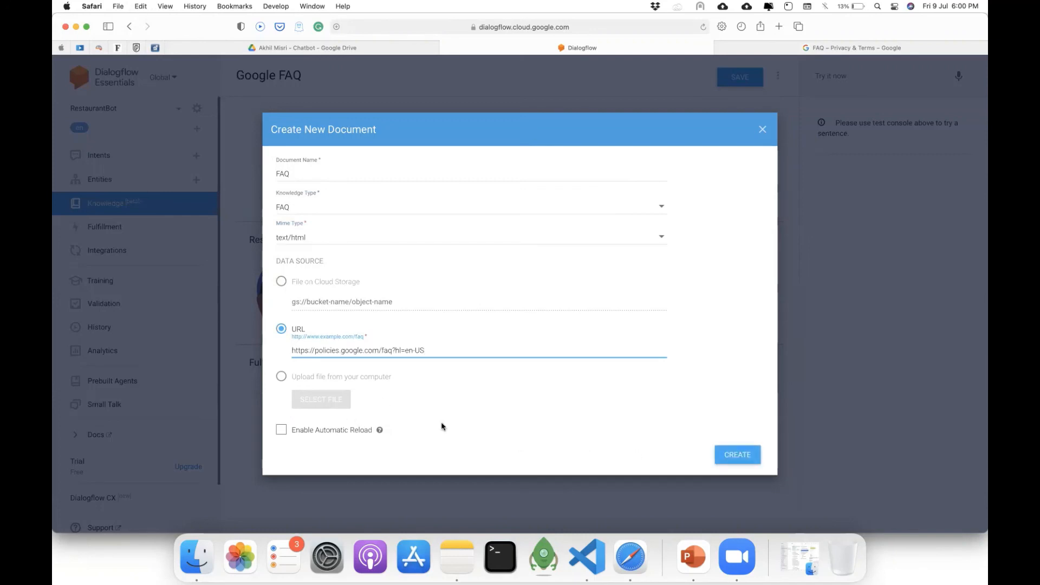
left_click(349, 431)
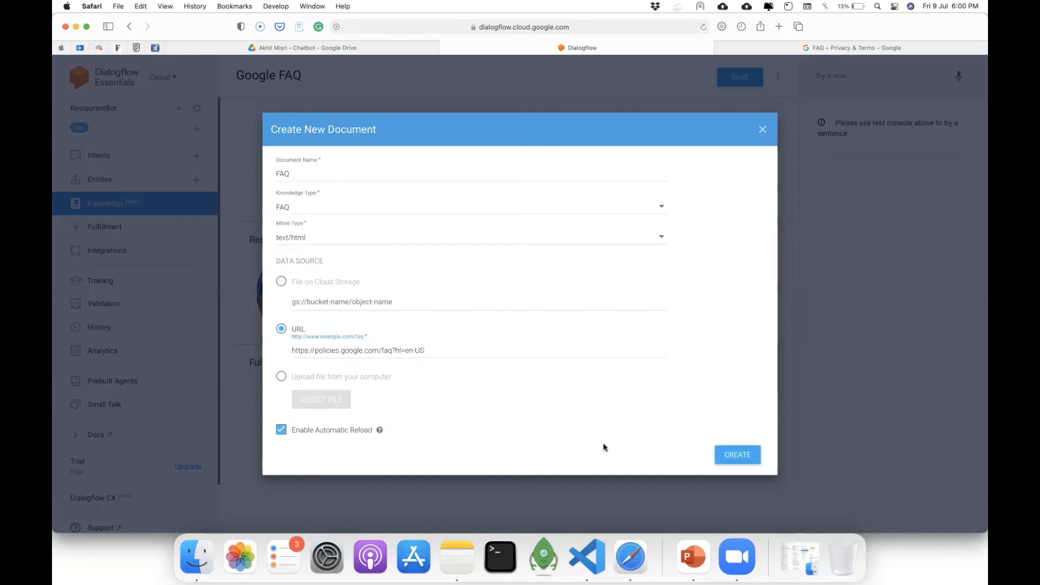
left_click(729, 458)
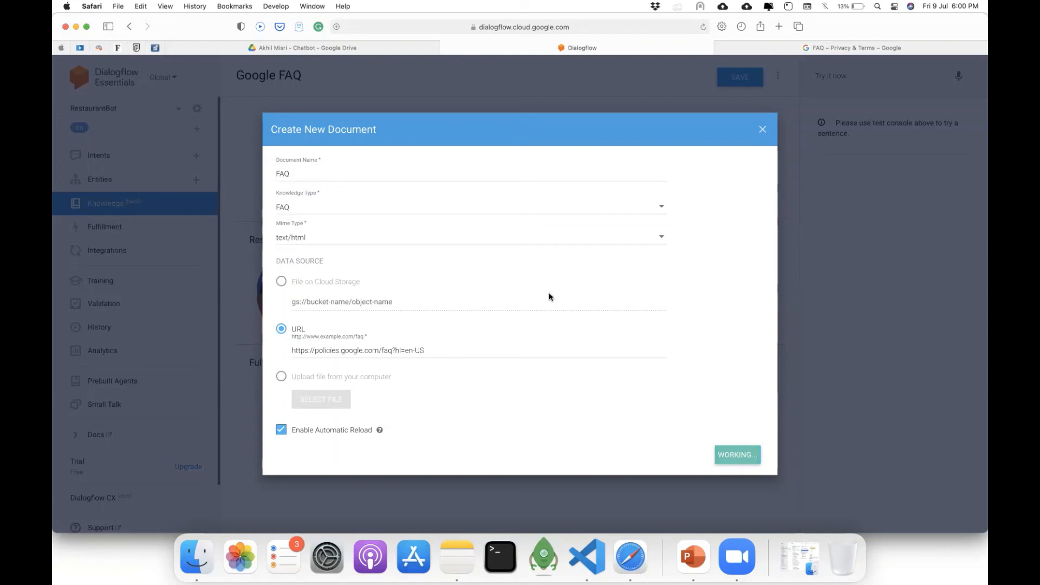
Open the details of the FAQ document and highlight its extracted question.
left_click(799, 47)
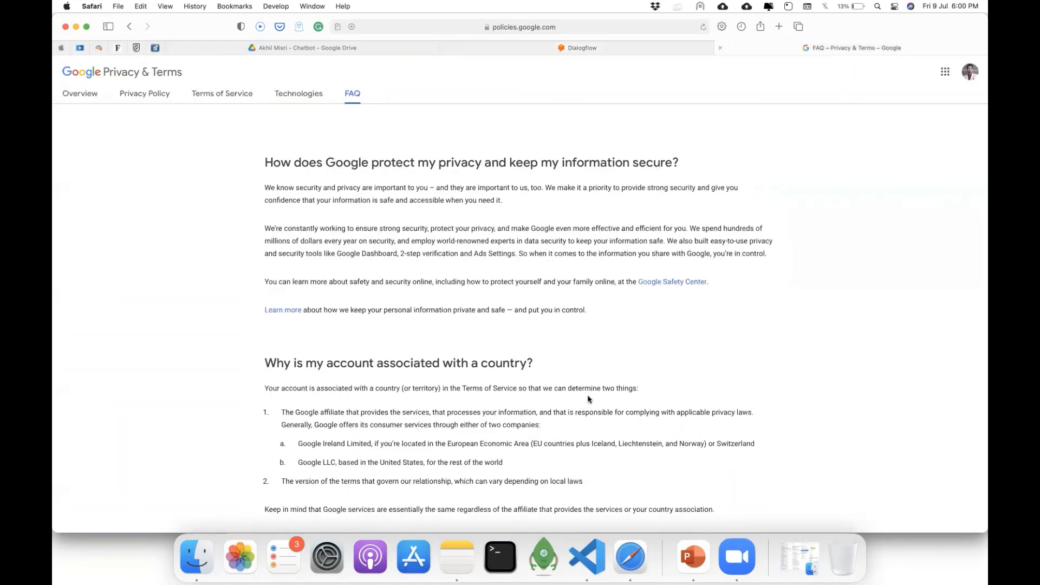
left_click(650, 47)
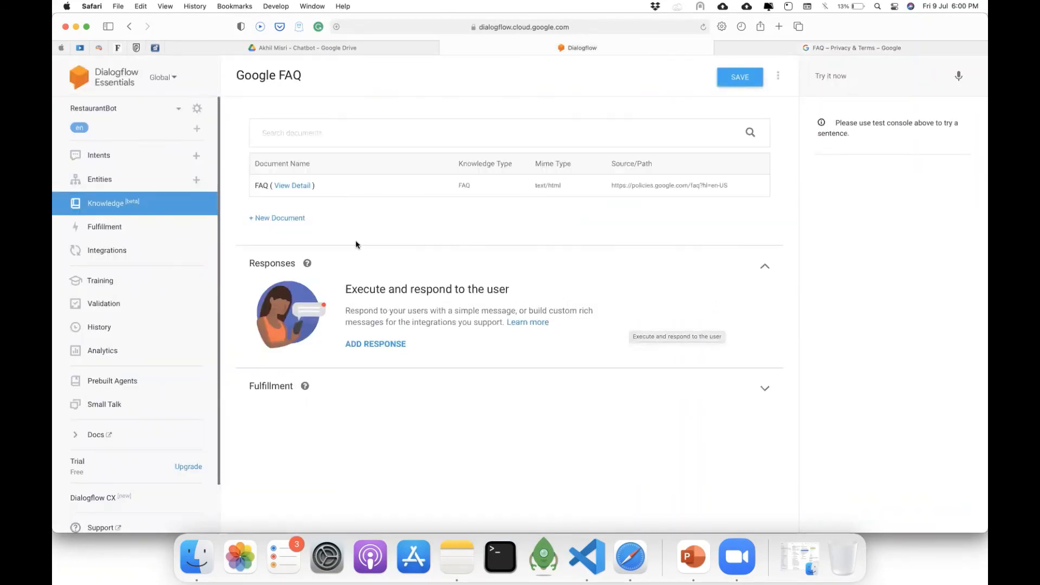
left_click(302, 187)
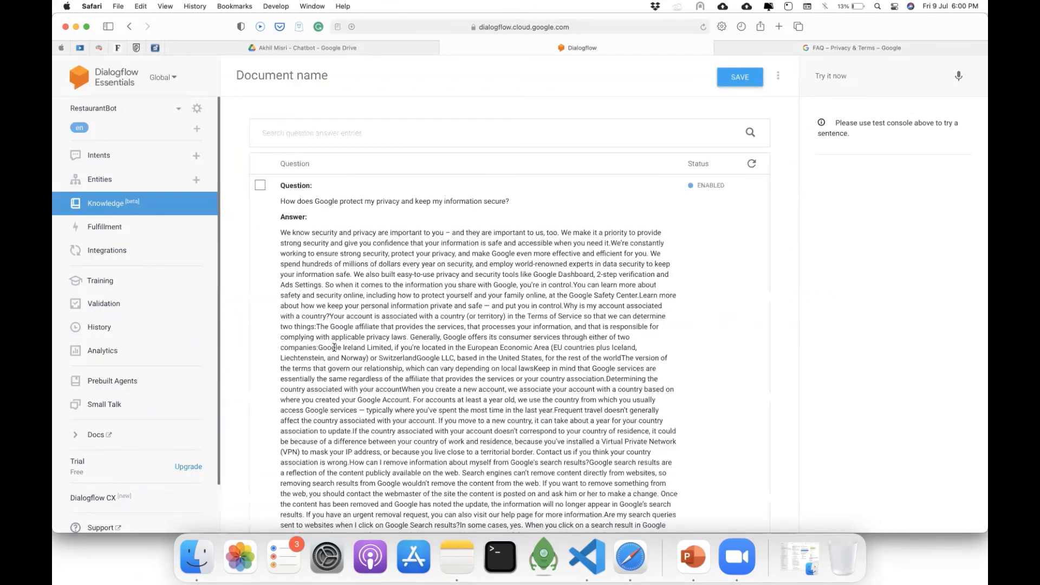
left_click_drag(281, 210, 551, 220)
Highlight the first question and its answer on the Google FAQ page to compare them with the Dialogflow document.
left_click(873, 58)
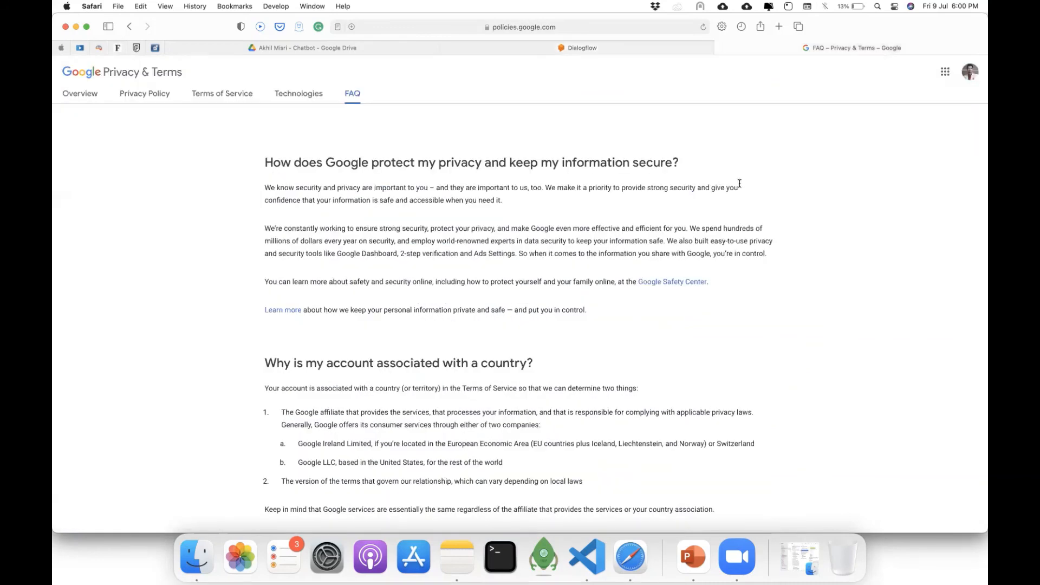
triple_click(739, 183)
left_click(609, 155)
left_click_drag(525, 159, 696, 158)
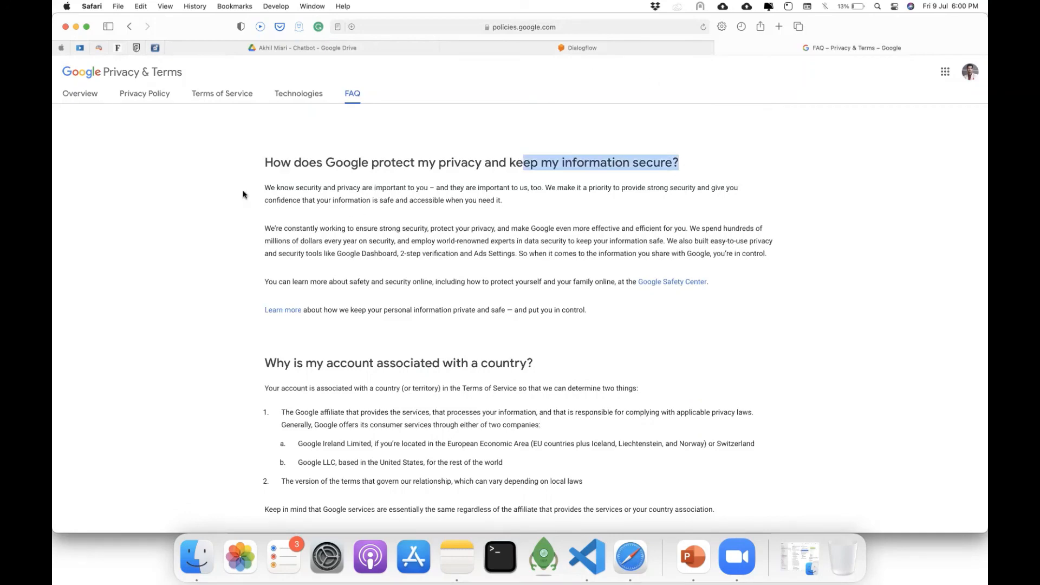
left_click_drag(262, 189, 593, 310)
left_click(653, 50)
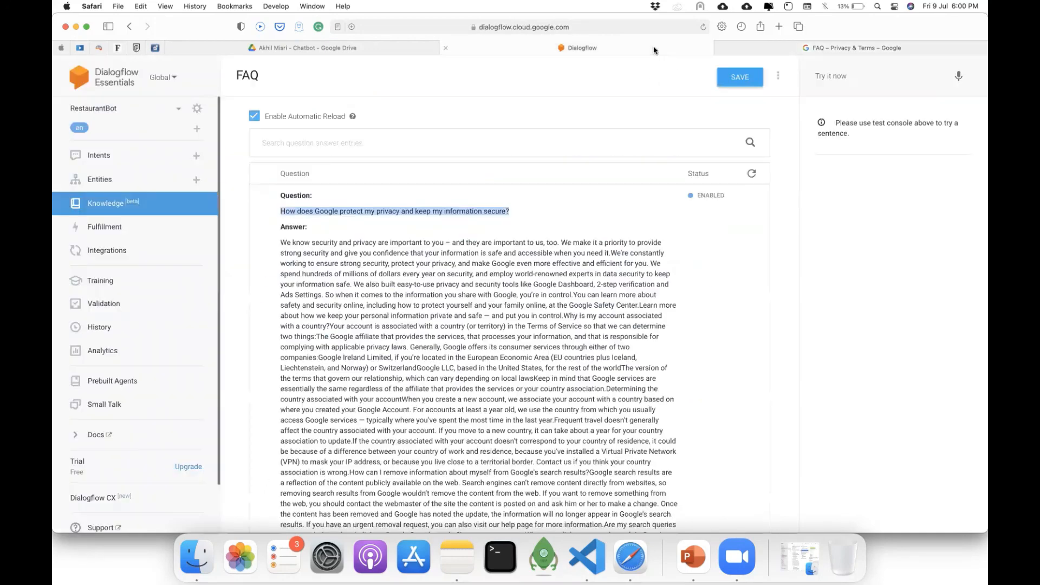
Read through the document's whole extracted answer and check it against the source FAQ page.
scroll(401, 165, "down", 5)
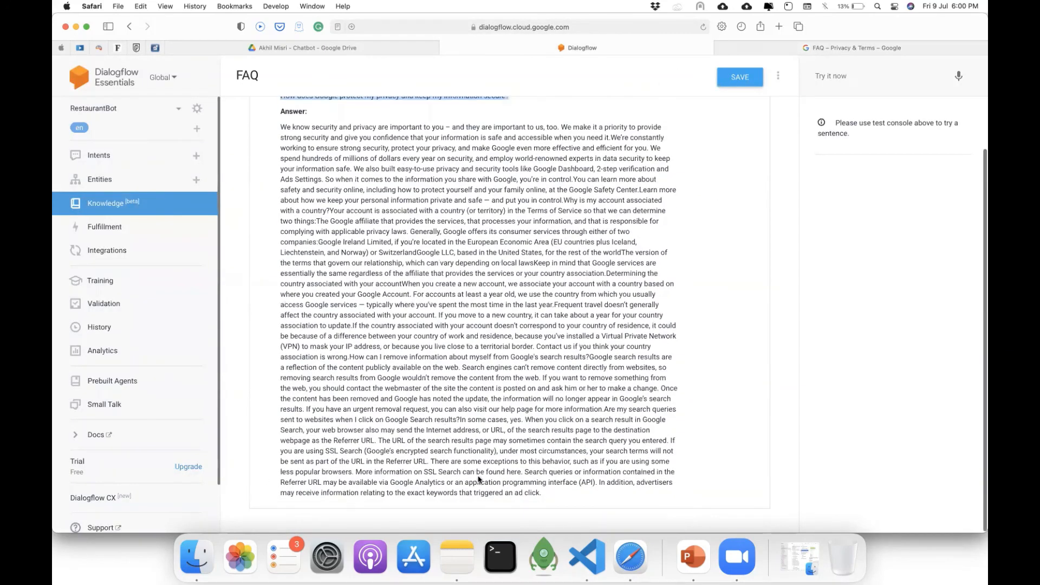
scroll(490, 489, "up", 5)
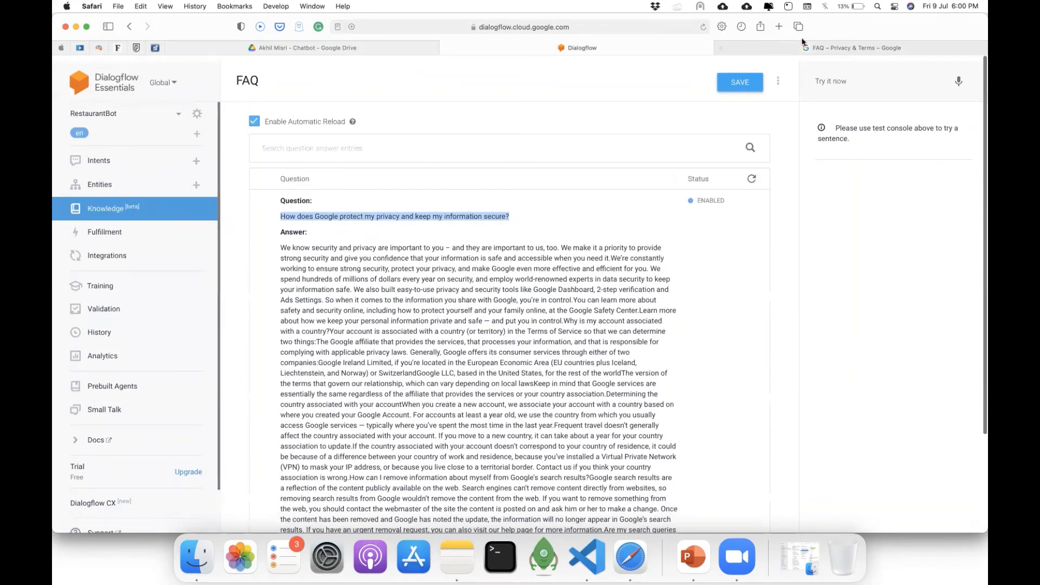
left_click(395, 183)
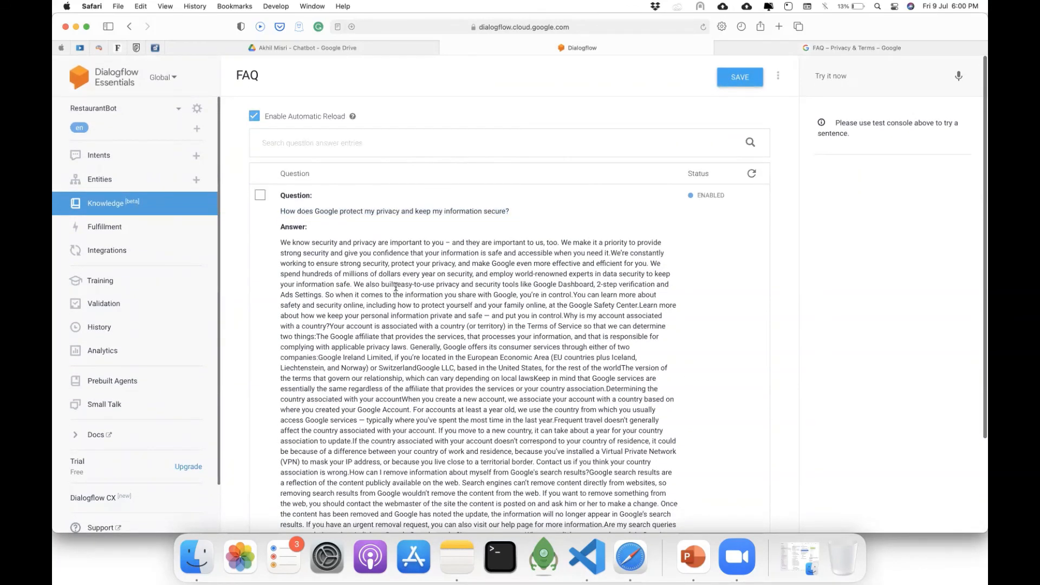
scroll(399, 286, "down", 6)
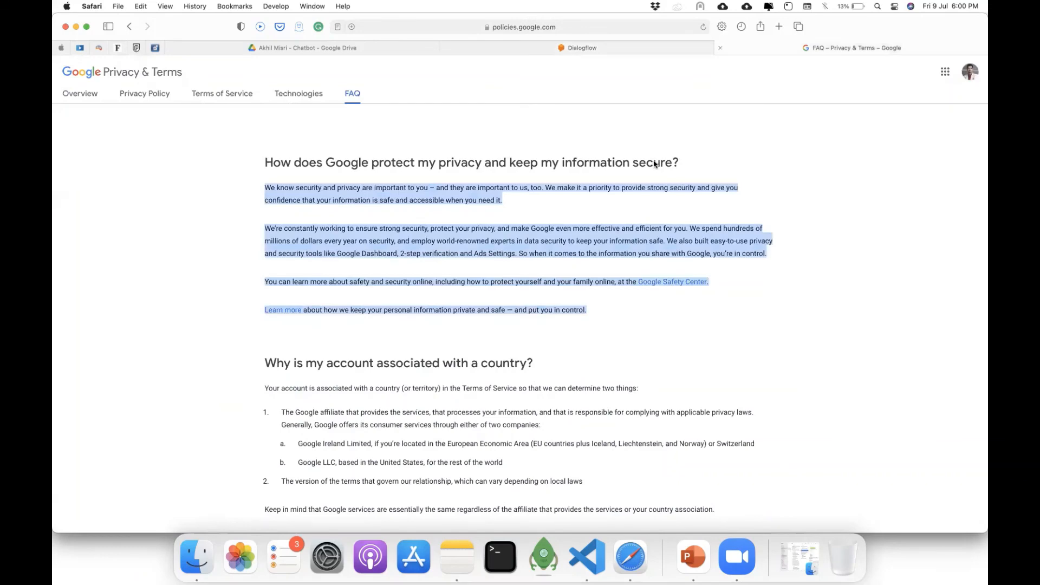
left_click(354, 197)
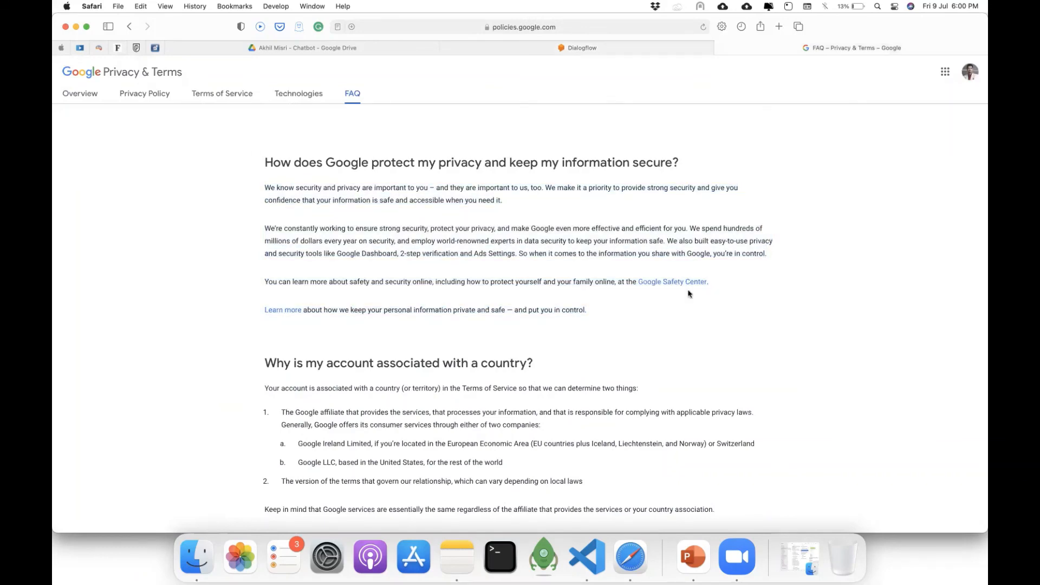
left_click(659, 48)
scroll(322, 269, "up", 5)
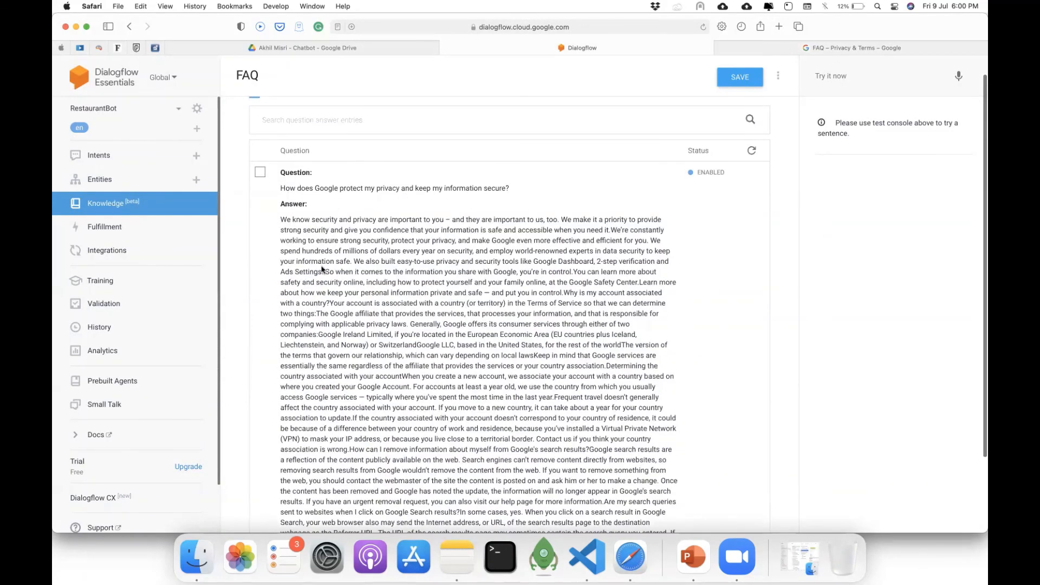
scroll(290, 182, "up", 1)
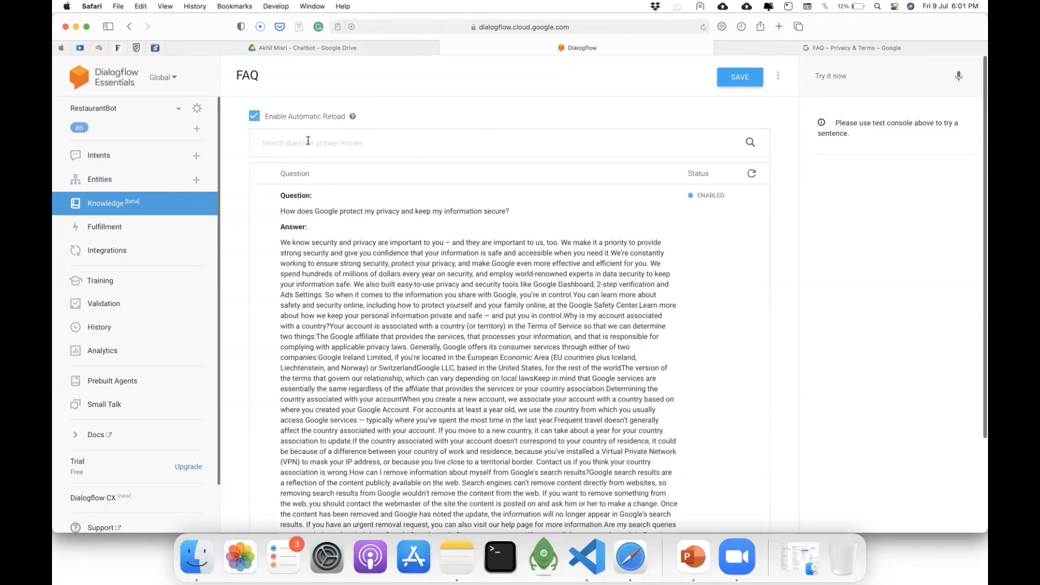
Compare the Google FAQ page with the Dialogflow document once more and switch to the Features slide in PowerPoint.
left_click(780, 50)
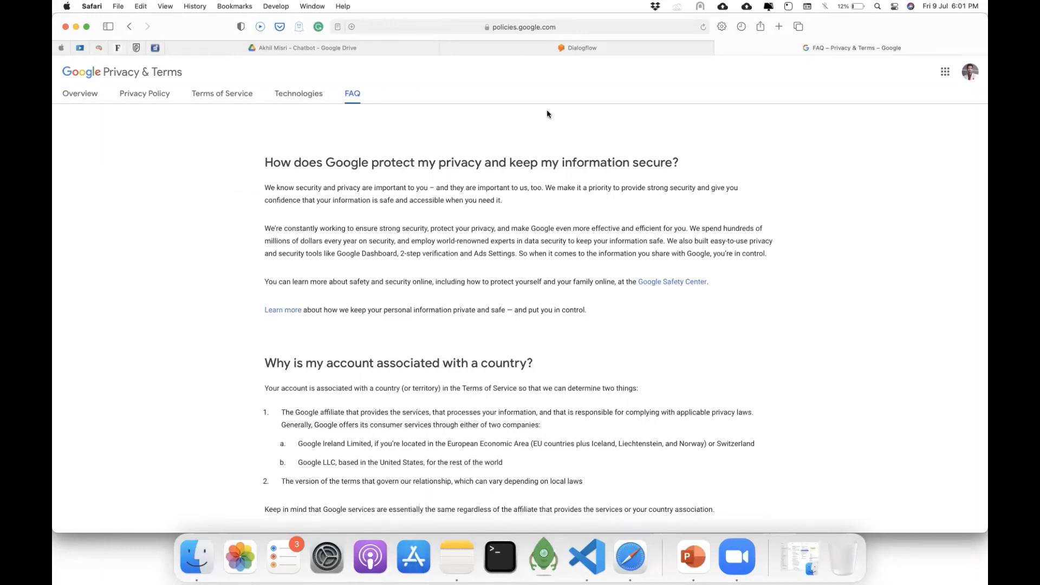
left_click(650, 50)
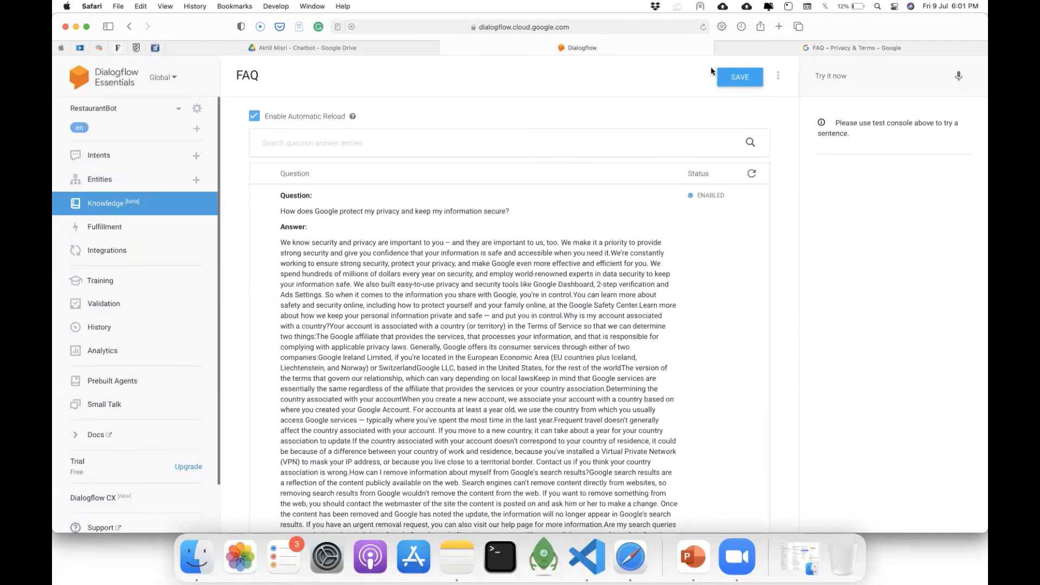
left_click(782, 51)
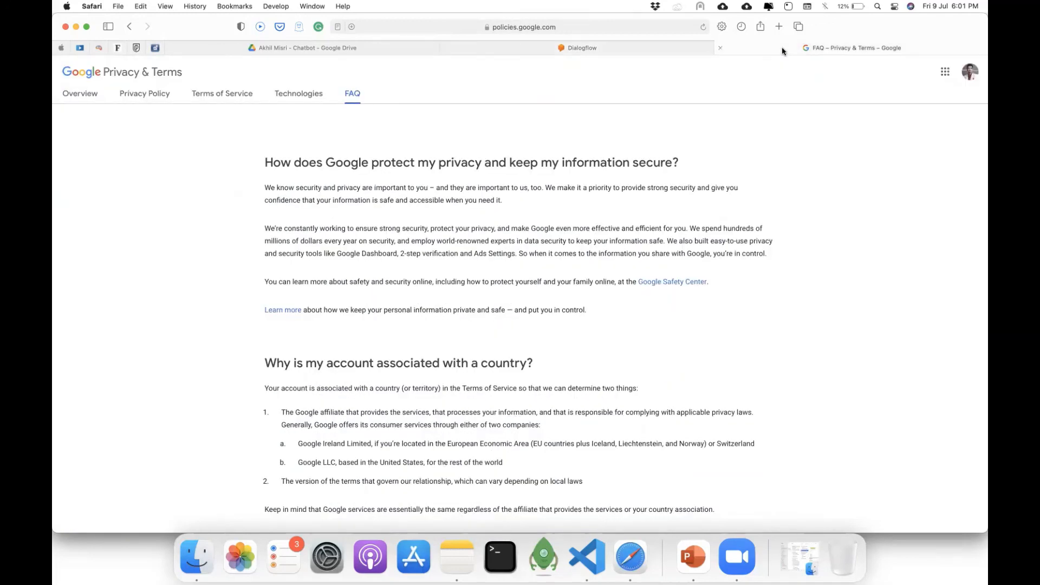
left_click(644, 49)
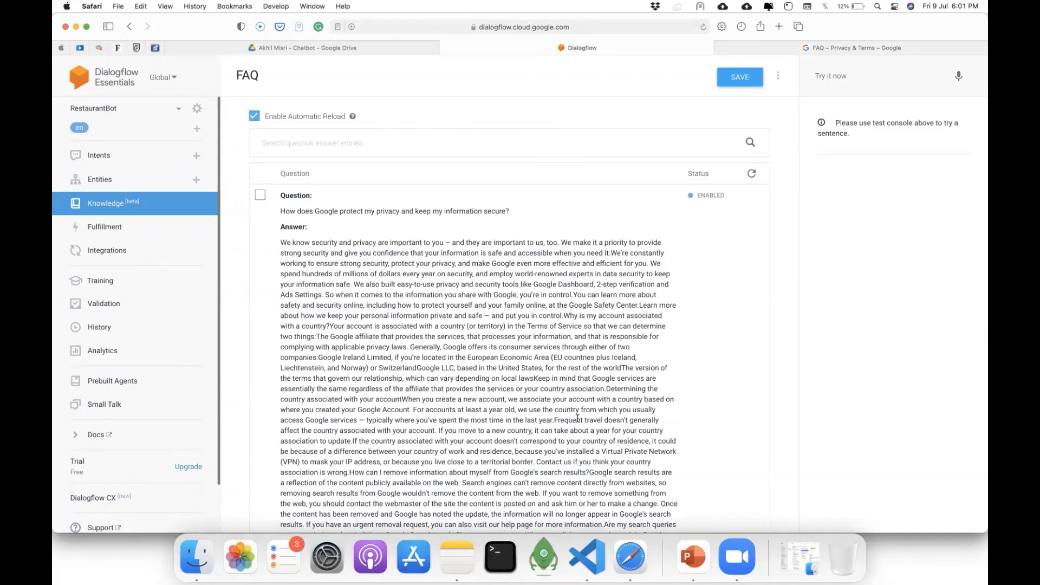
left_click(693, 556)
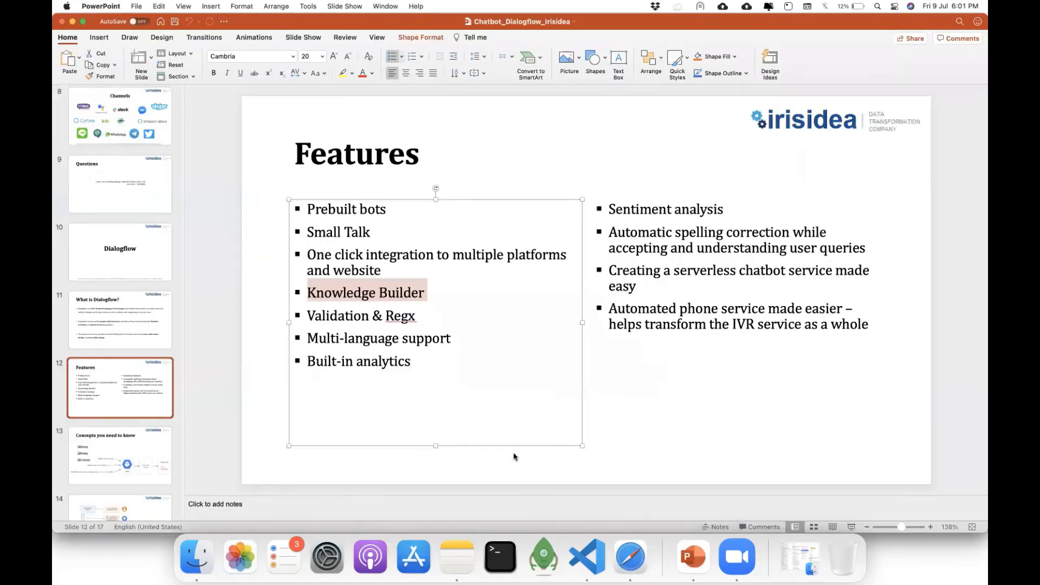